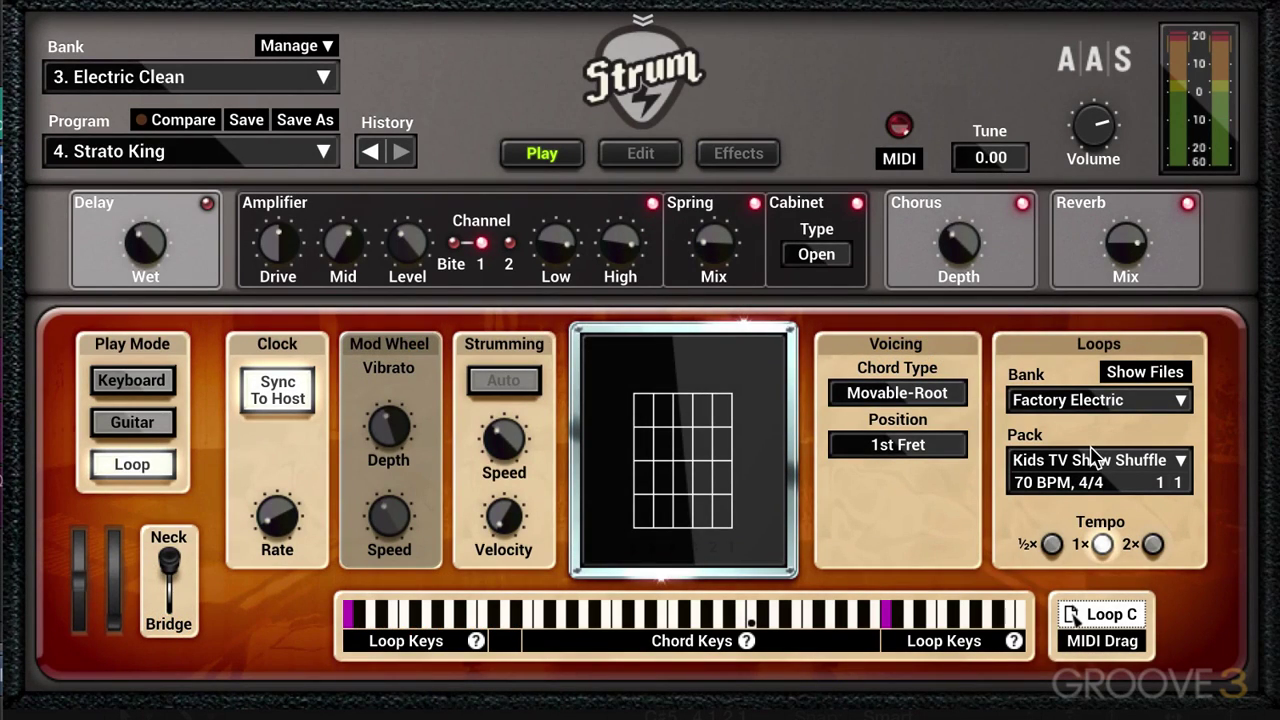
# Step: Inspect the notes of the first three Strum GS 2 regions and peek at the Strum GS-2 instrument window
pyautogui.moveTo(1093, 456)
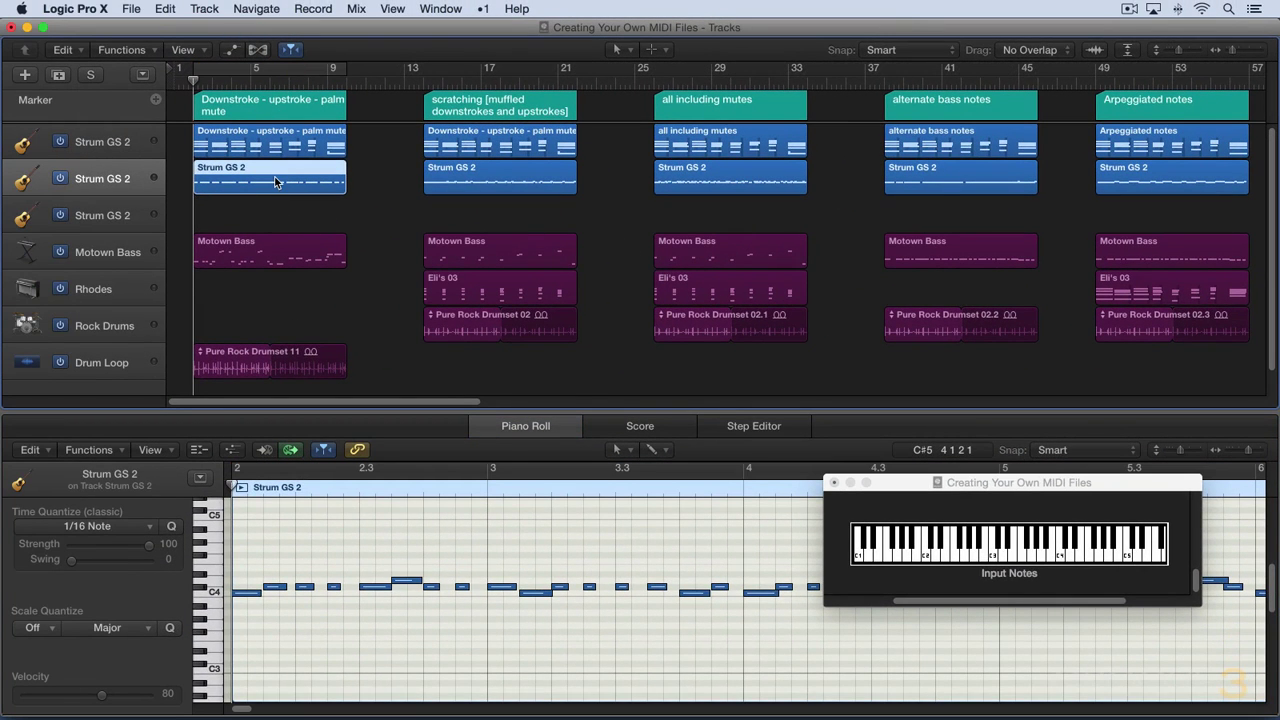
pyautogui.click(278, 184)
pyautogui.click(476, 170)
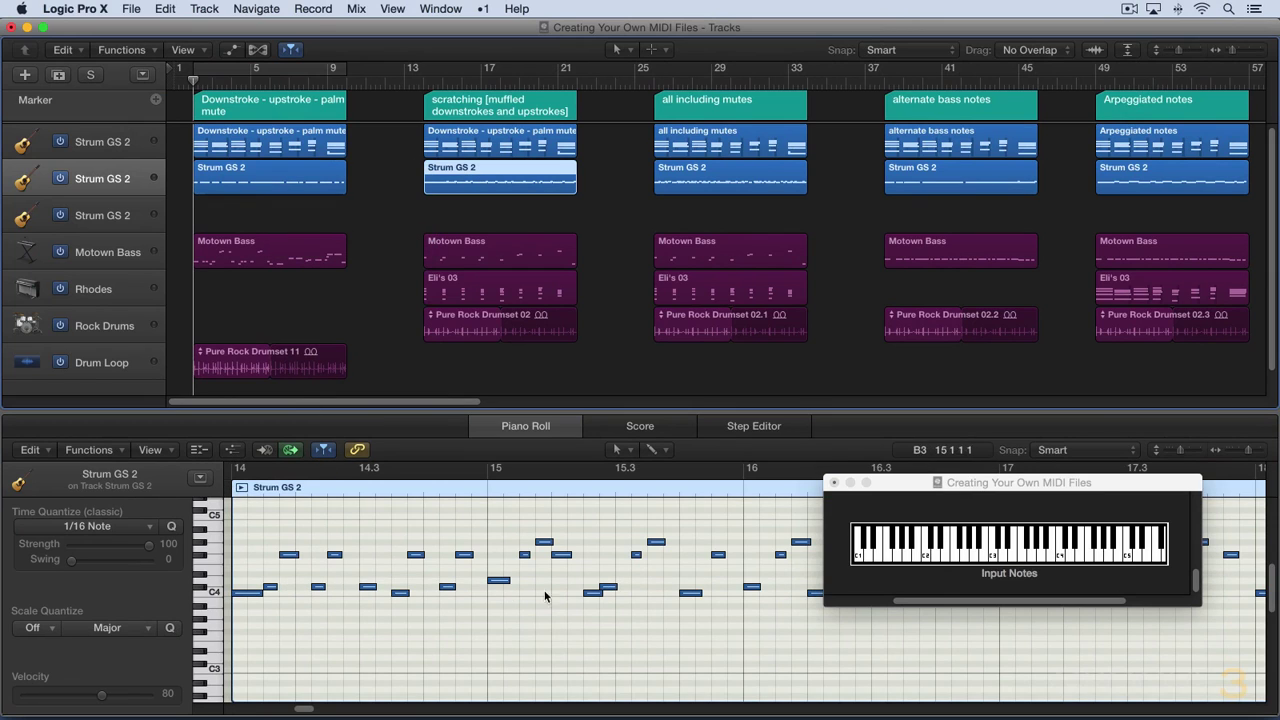
pyautogui.click(731, 187)
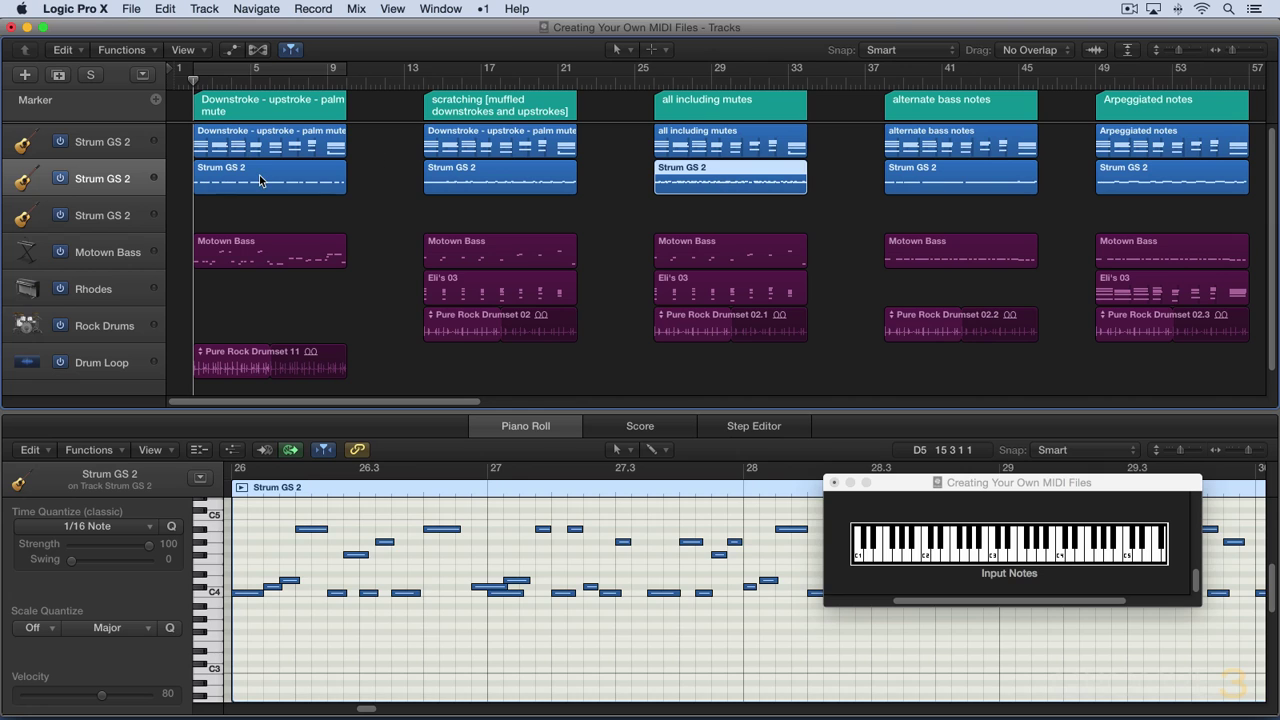
pyautogui.click(259, 178)
pyautogui.press('v')
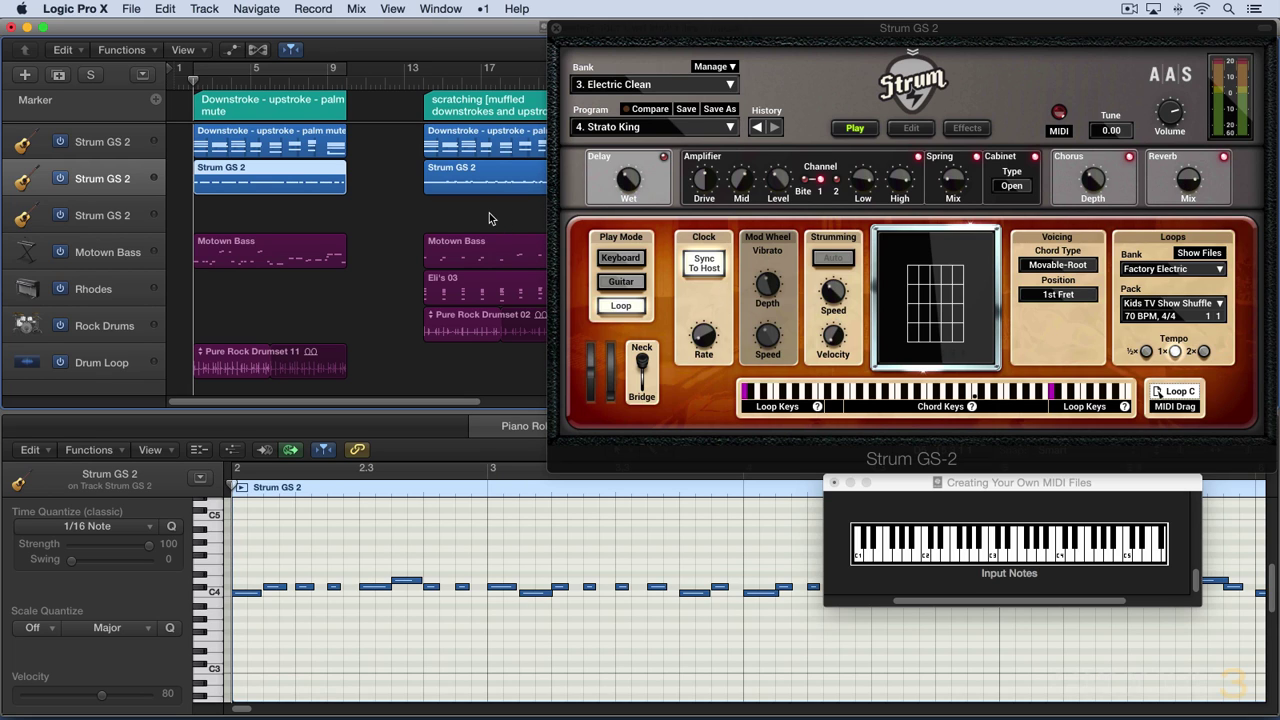
pyautogui.press('super+w')
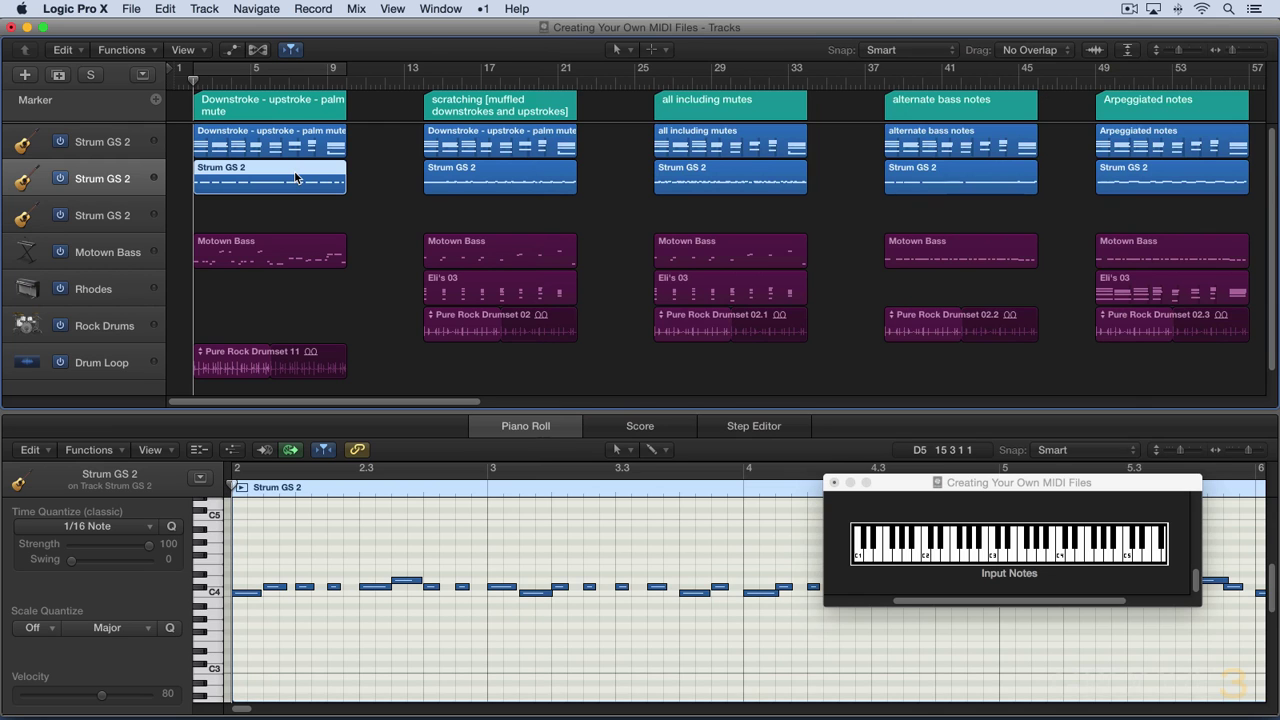
# Step: Review the individual note events of the first and second Strum GS 2 regions in the Event List
pyautogui.press('e')
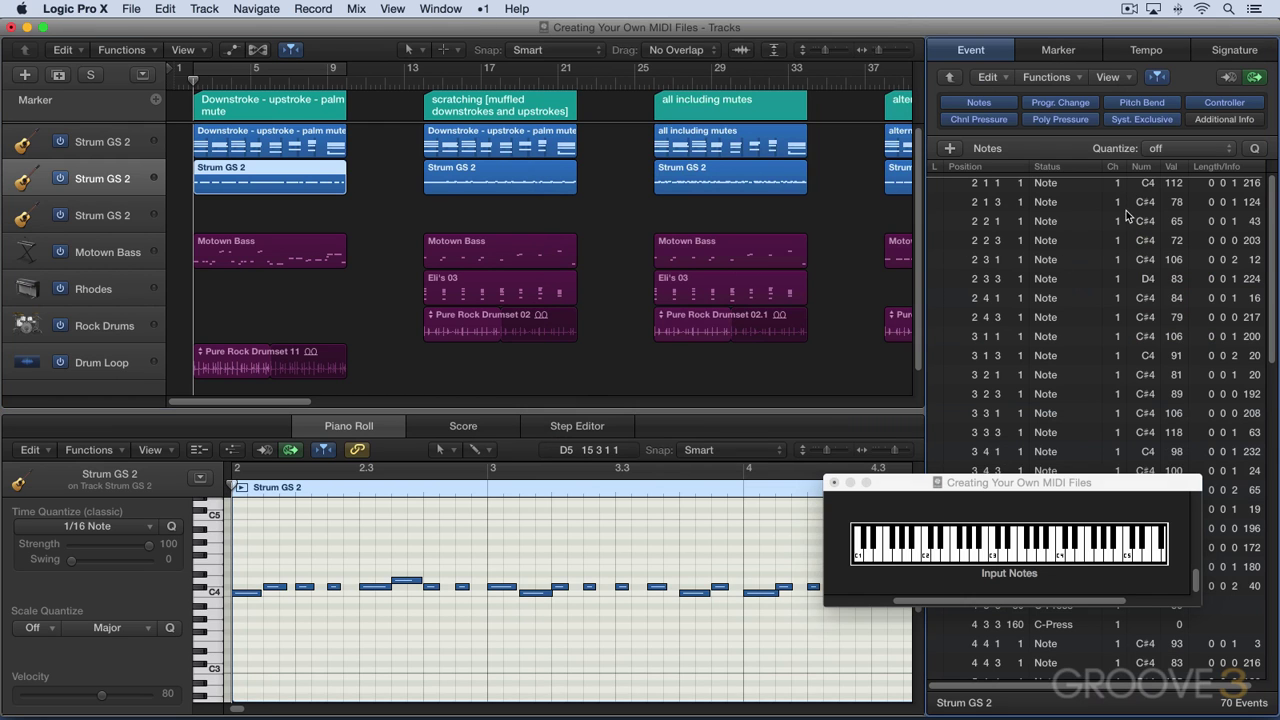
pyautogui.scroll(-1, 1127, 213)
pyautogui.scroll(1, 1127, 213)
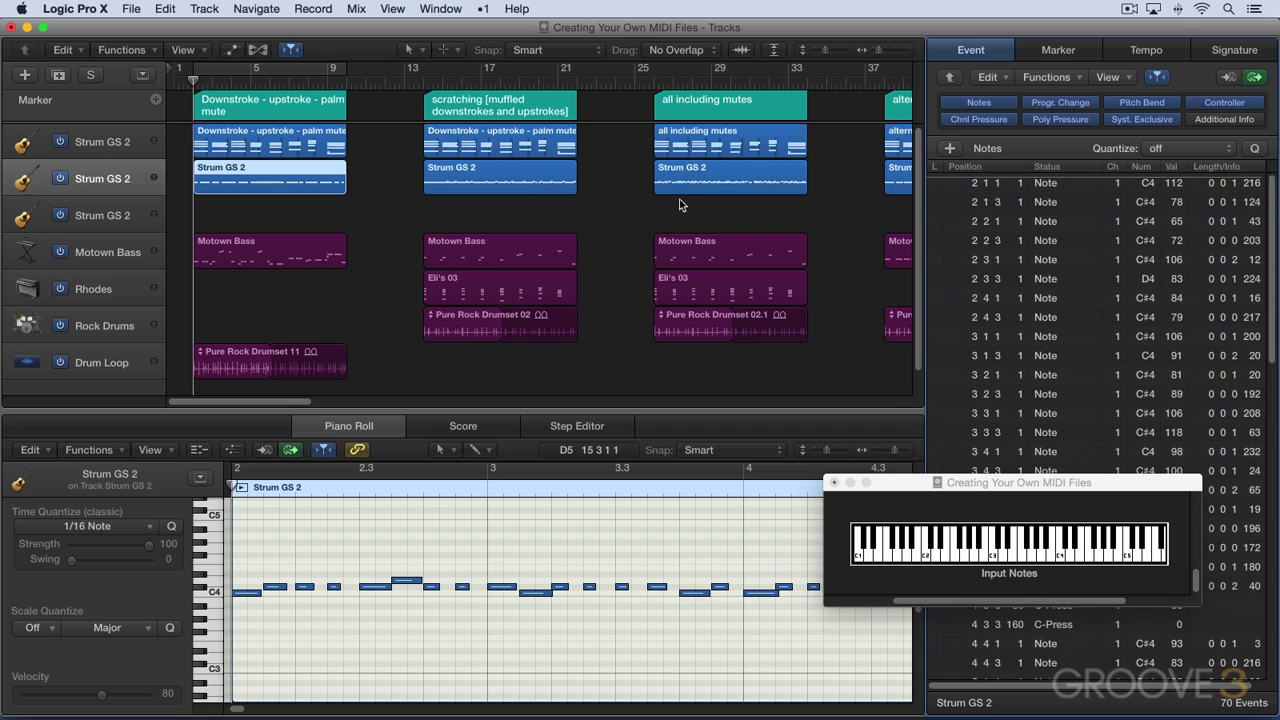
pyautogui.click(494, 182)
pyautogui.press('e')
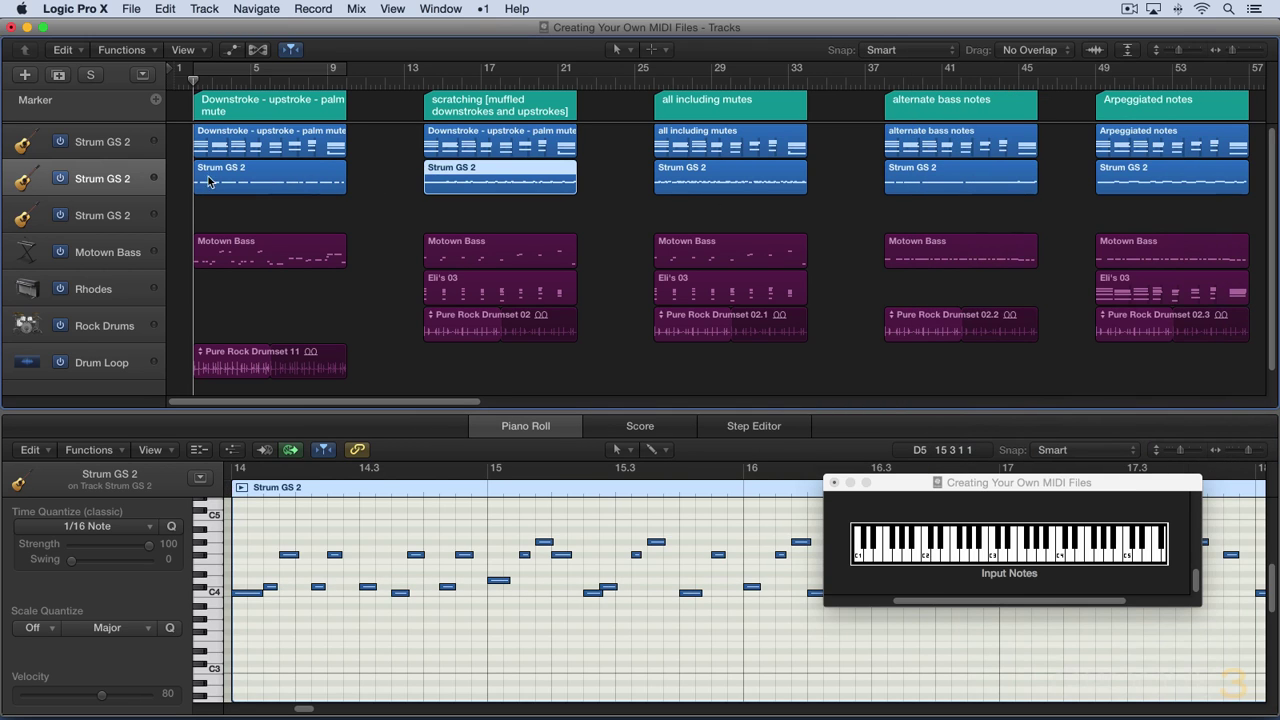
# Step: Select all eight Strum GS 2 regions and apply all MIDI region parameters permanently
pyautogui.click(149, 170)
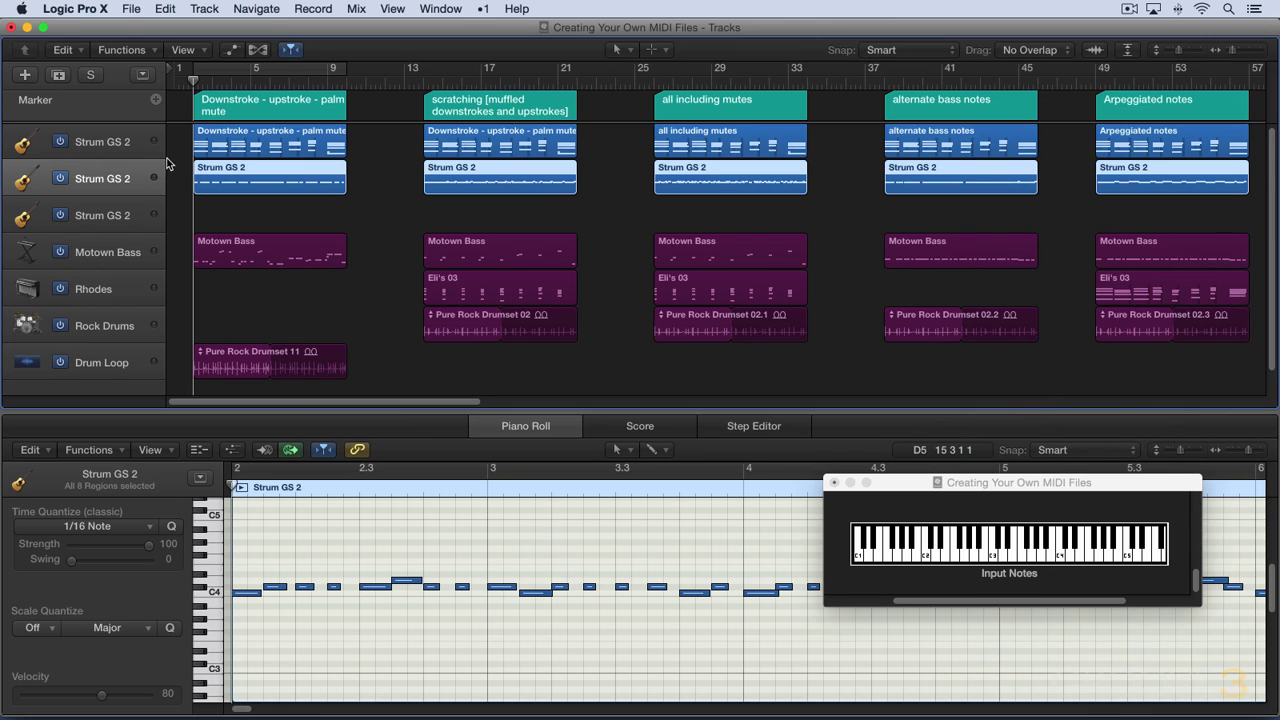
pyautogui.click(122, 50)
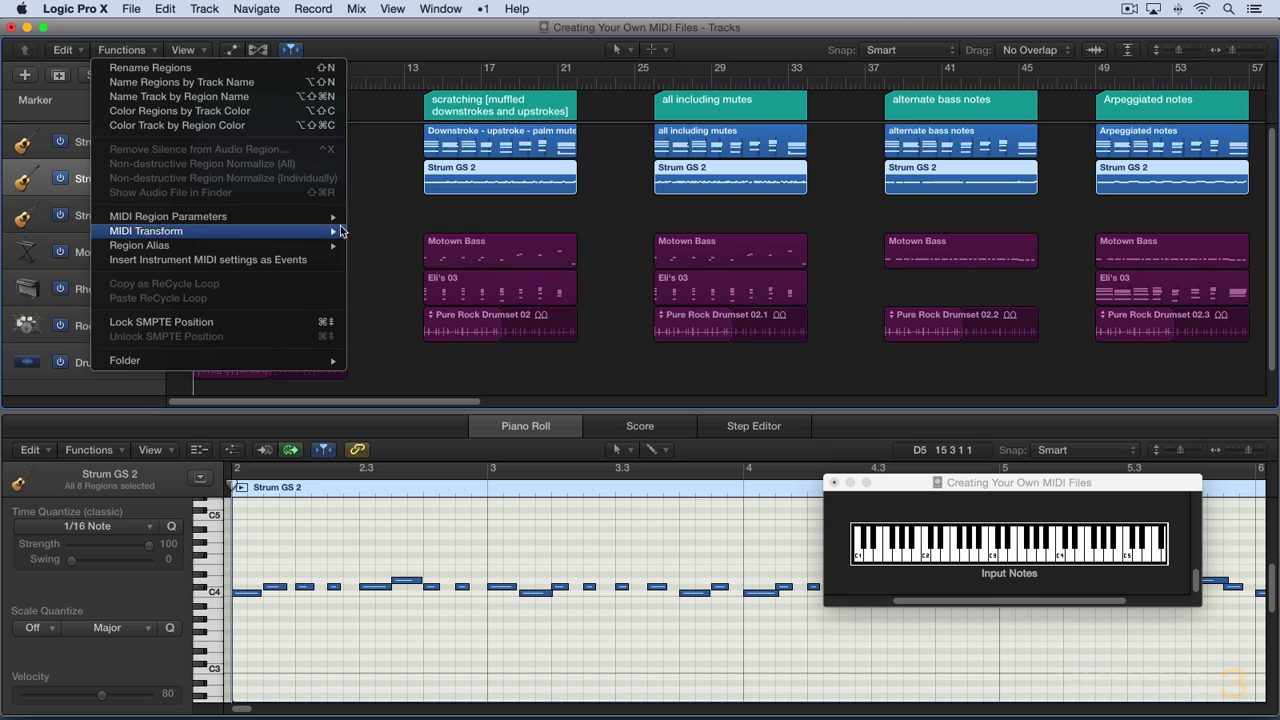
pyautogui.moveTo(330, 217)
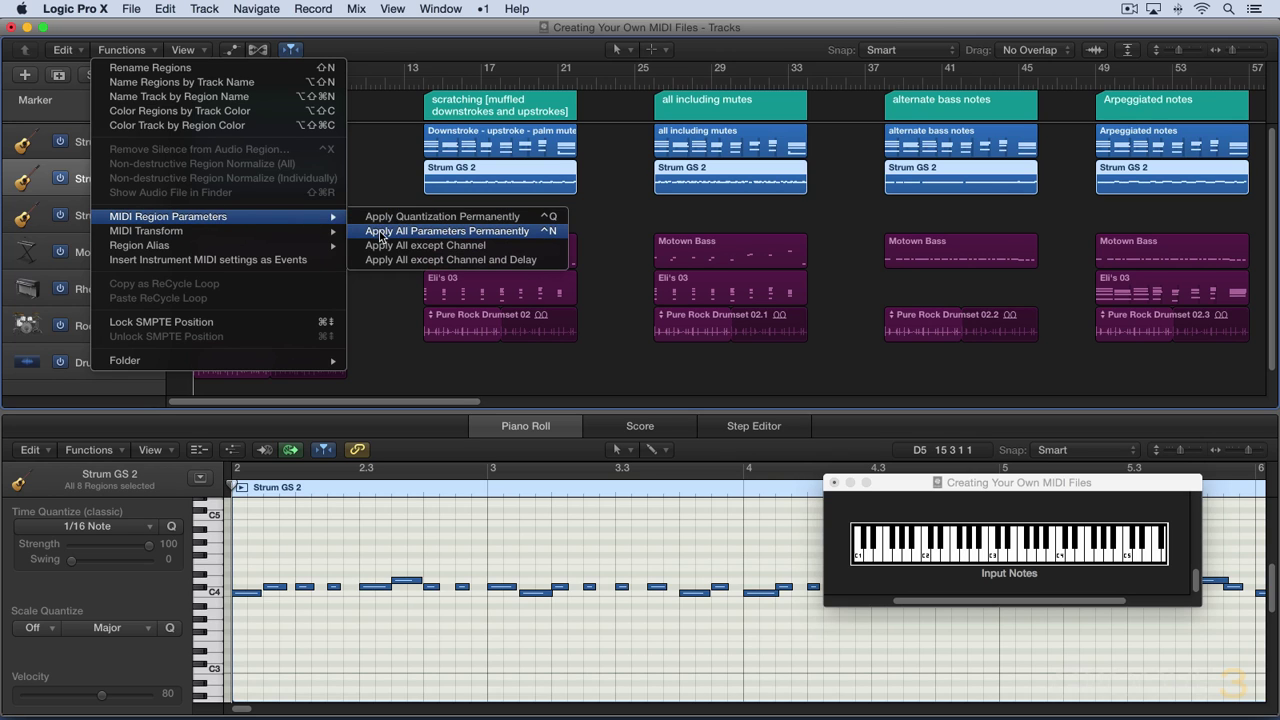
pyautogui.click(380, 234)
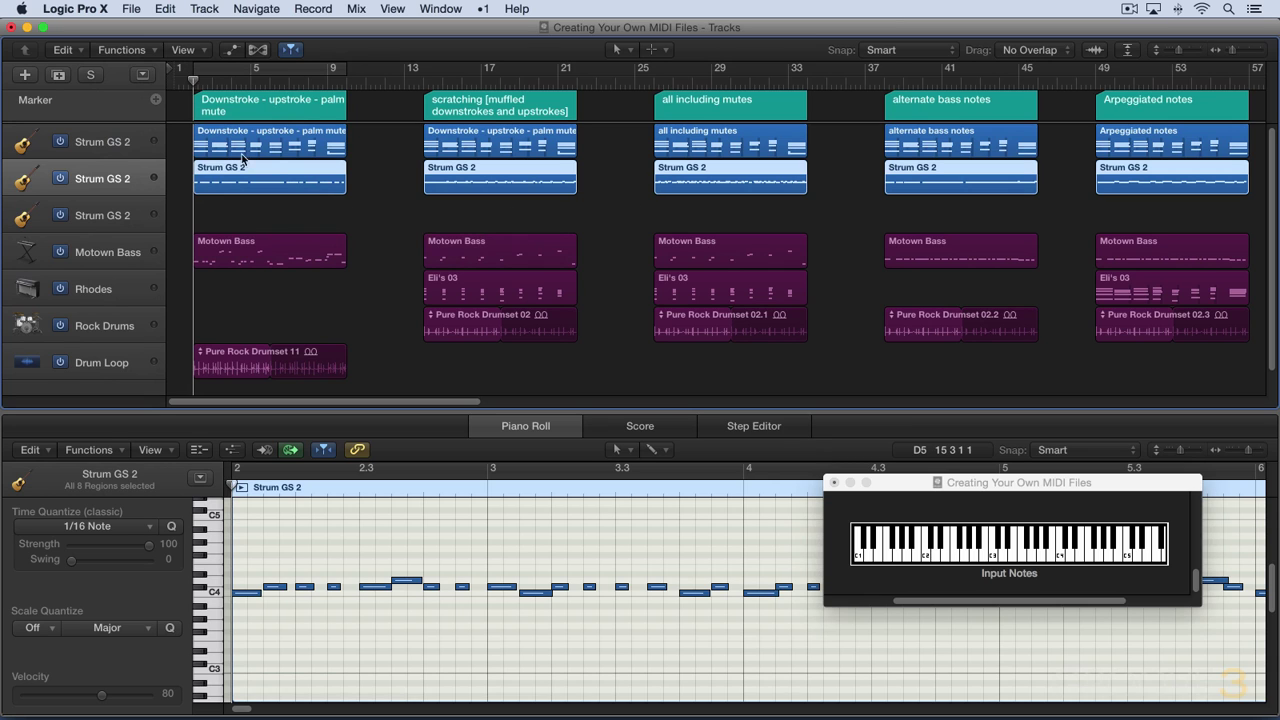
# Step: Move the first Strum GS 2 region to start at bar 1, keeping its original length
pyautogui.press('super+Right')
pyautogui.press('super+Right')
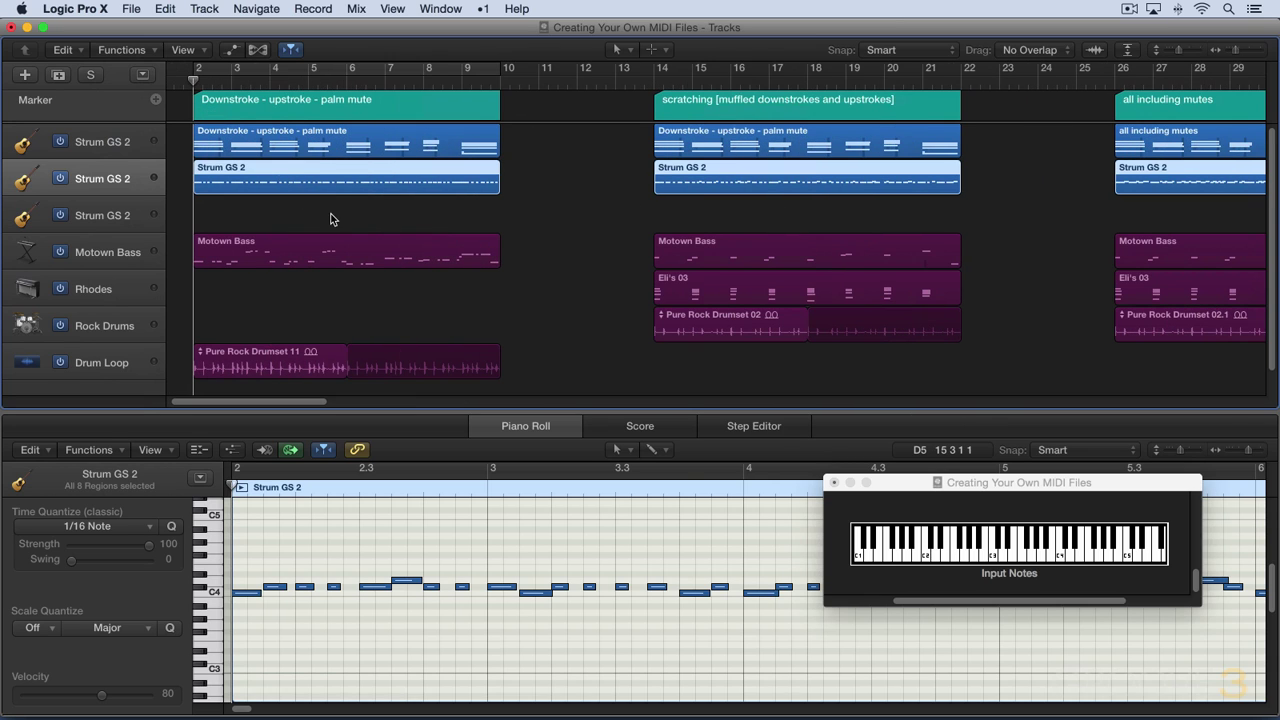
pyautogui.click(342, 204)
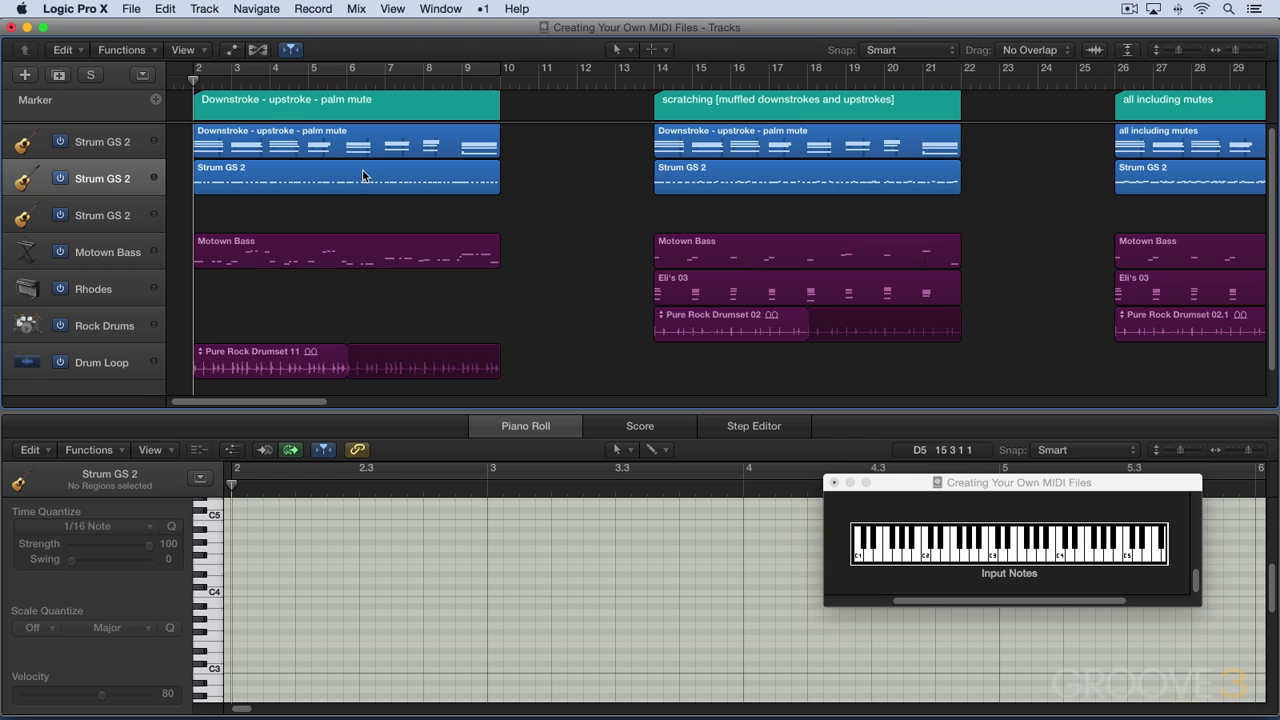
pyautogui.click(363, 176)
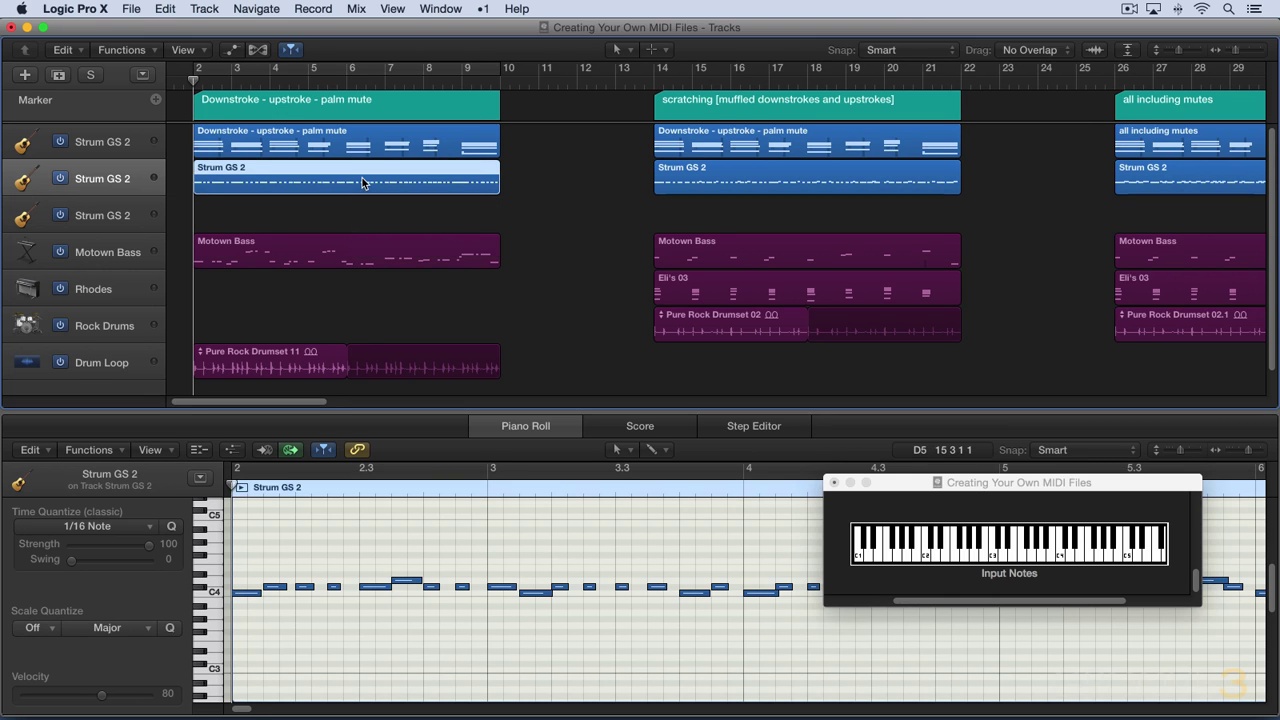
pyautogui.moveTo(363, 183); pyautogui.dragTo(325, 185)
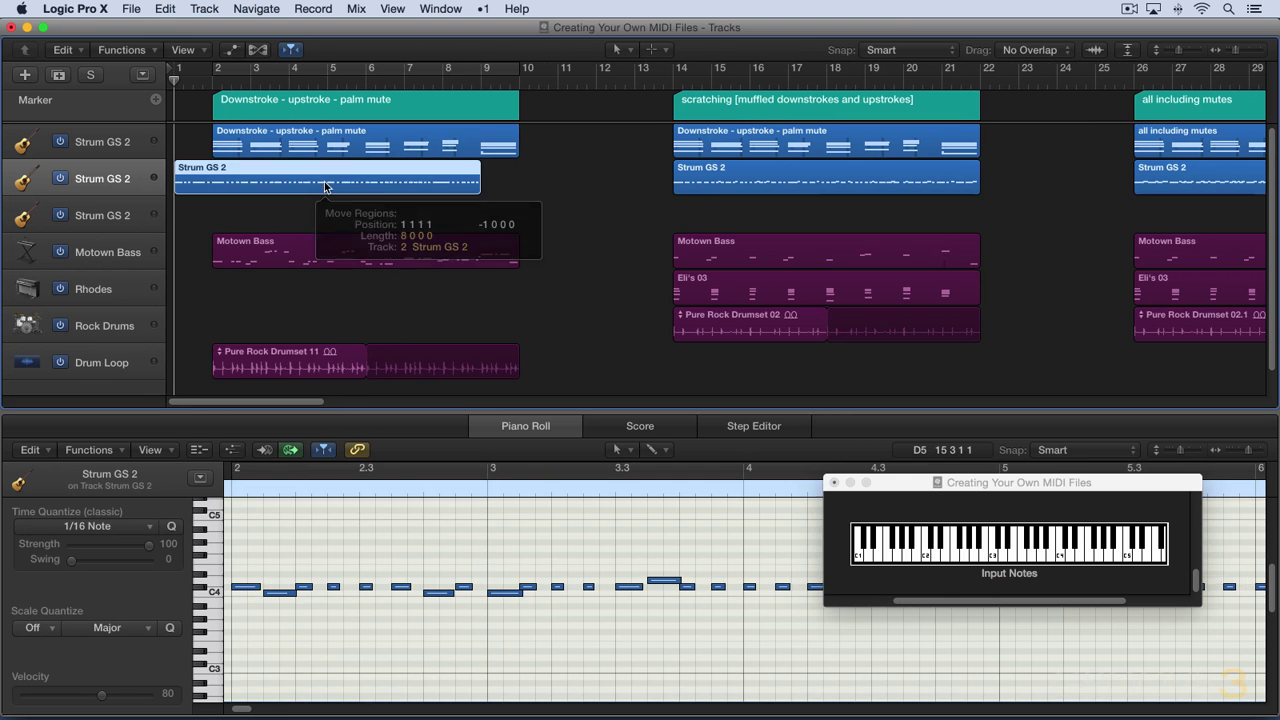
pyautogui.moveTo(478, 187); pyautogui.dragTo(606, 191)
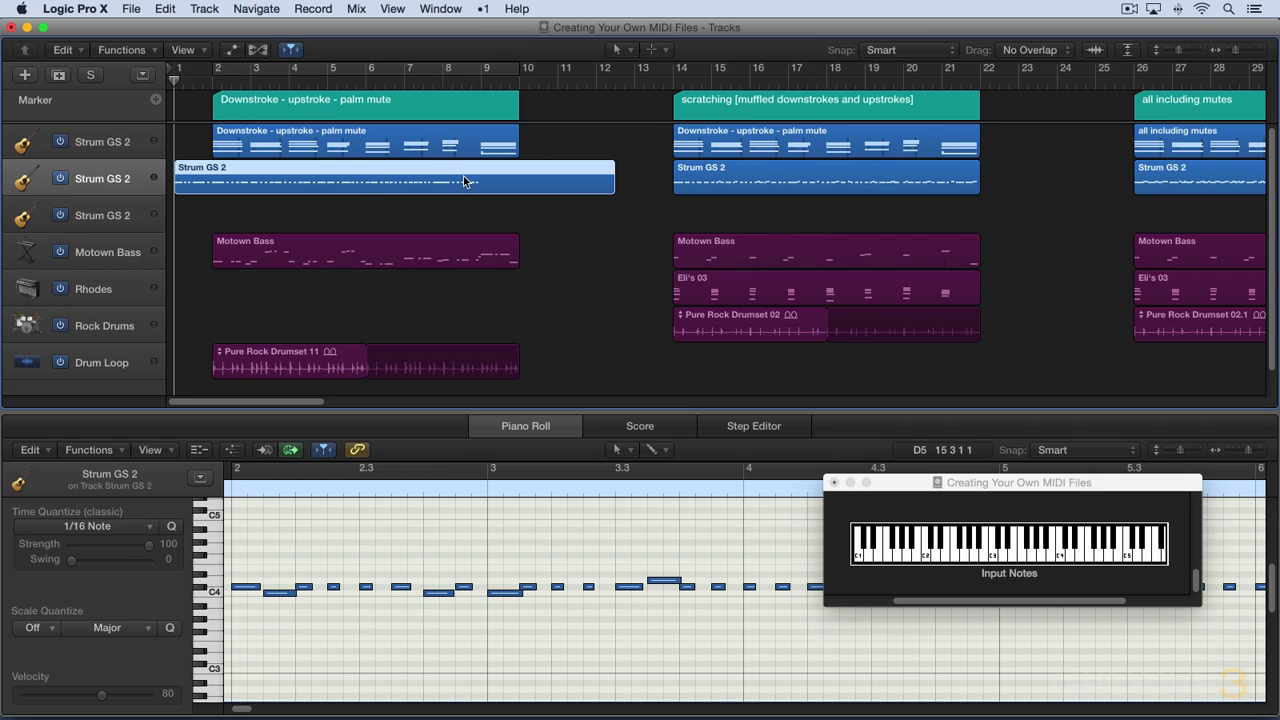
pyautogui.press('super+z')
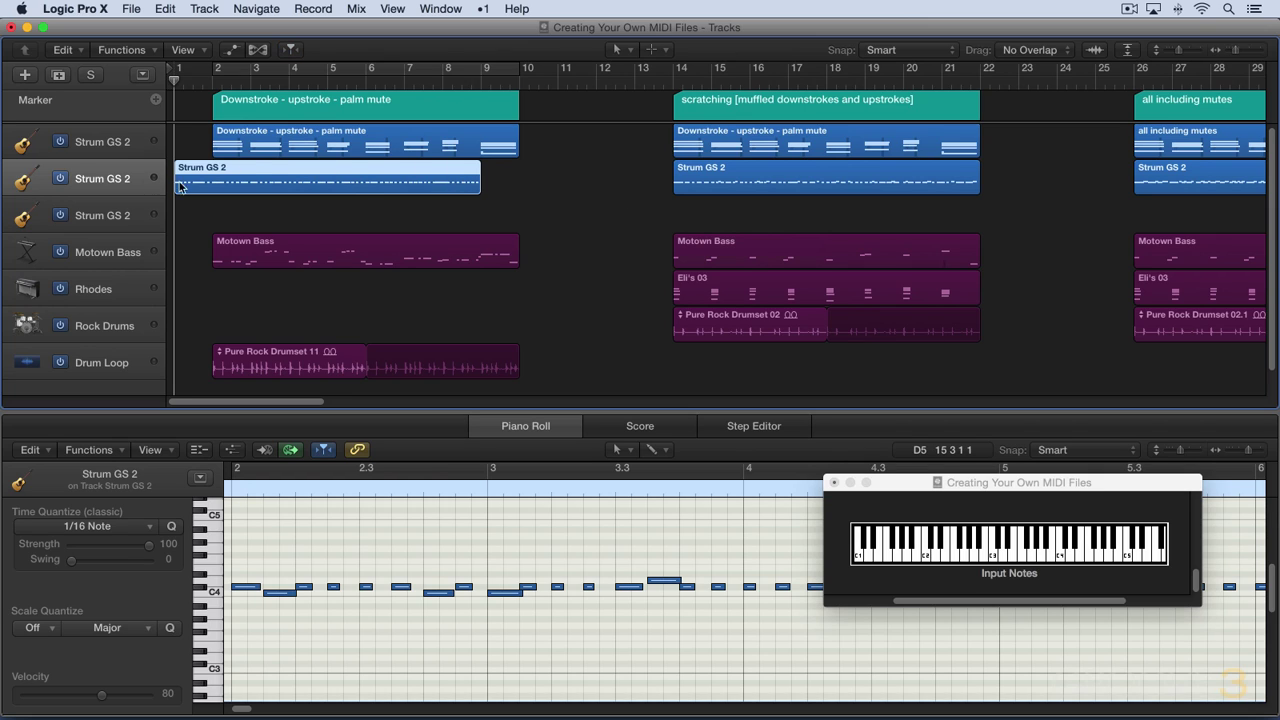
# Step: Add four Strum GS 2 tracks and move the bar 14 and bar 26 regions to bar 1 on tracks 3 and 4
pyautogui.press('super+d')
pyautogui.press('super+d')
pyautogui.press('super+d')
pyautogui.press('super+d')
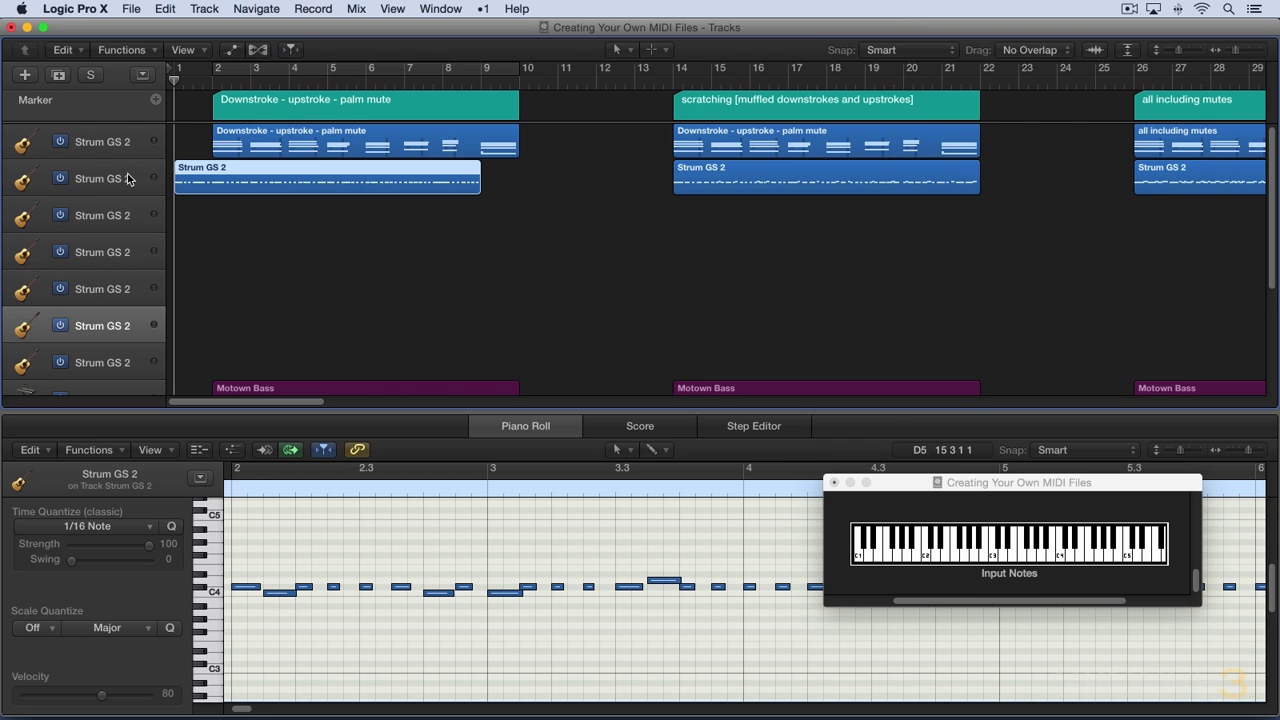
pyautogui.moveTo(698, 184); pyautogui.dragTo(199, 210)
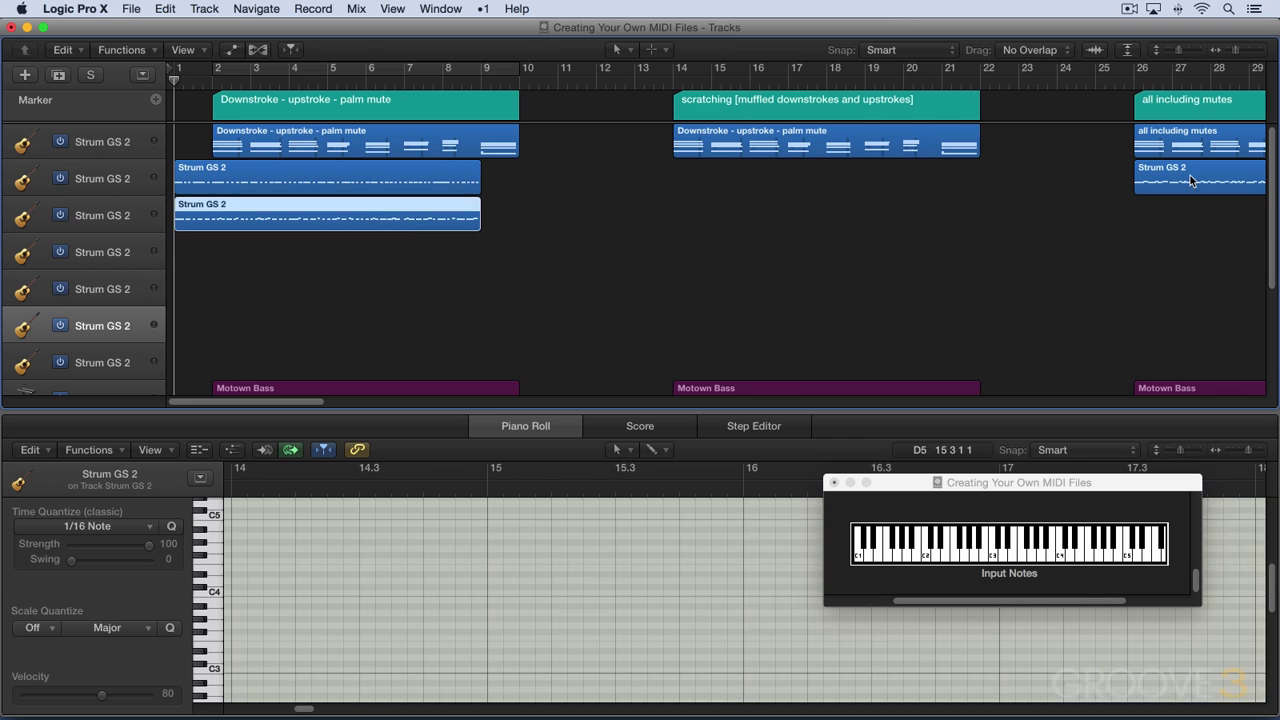
pyautogui.moveTo(1190, 180); pyautogui.dragTo(234, 300)
# Step: Move the bar 37, 49 and 61 regions to bar 1 on tracks 5, 6 and 7
pyautogui.press('super+Left')
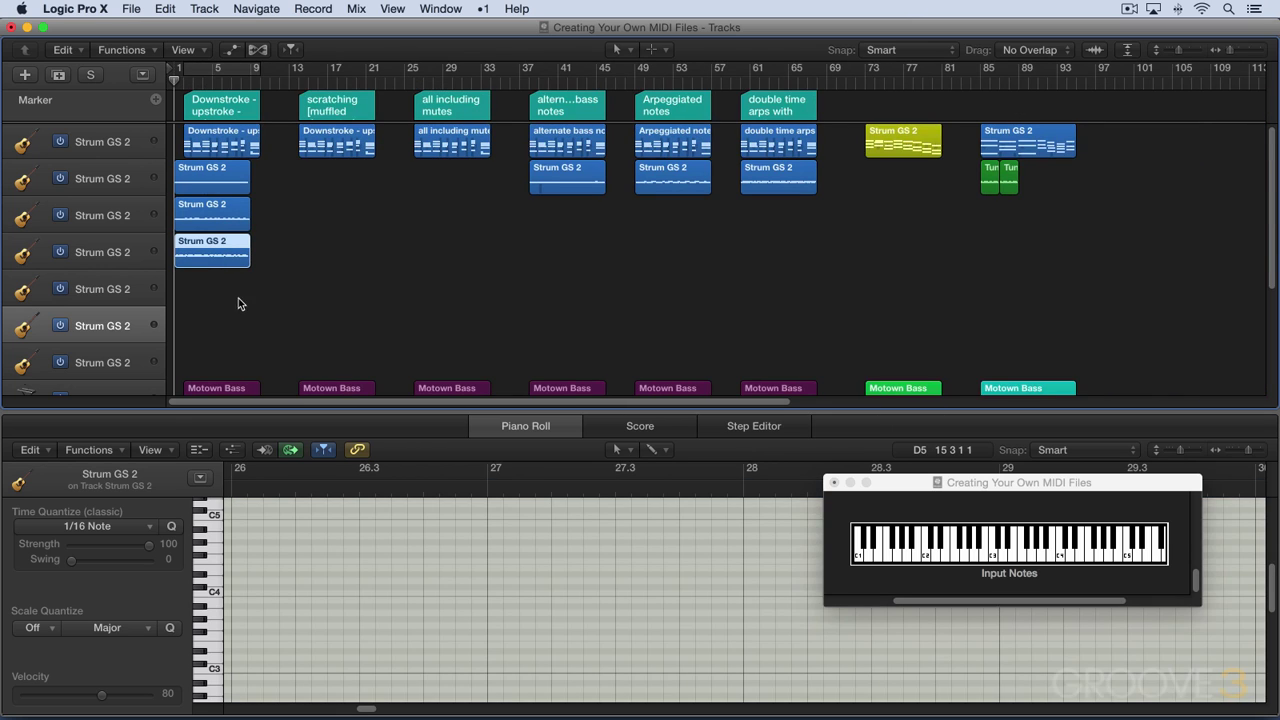
pyautogui.moveTo(556, 186); pyautogui.dragTo(205, 288)
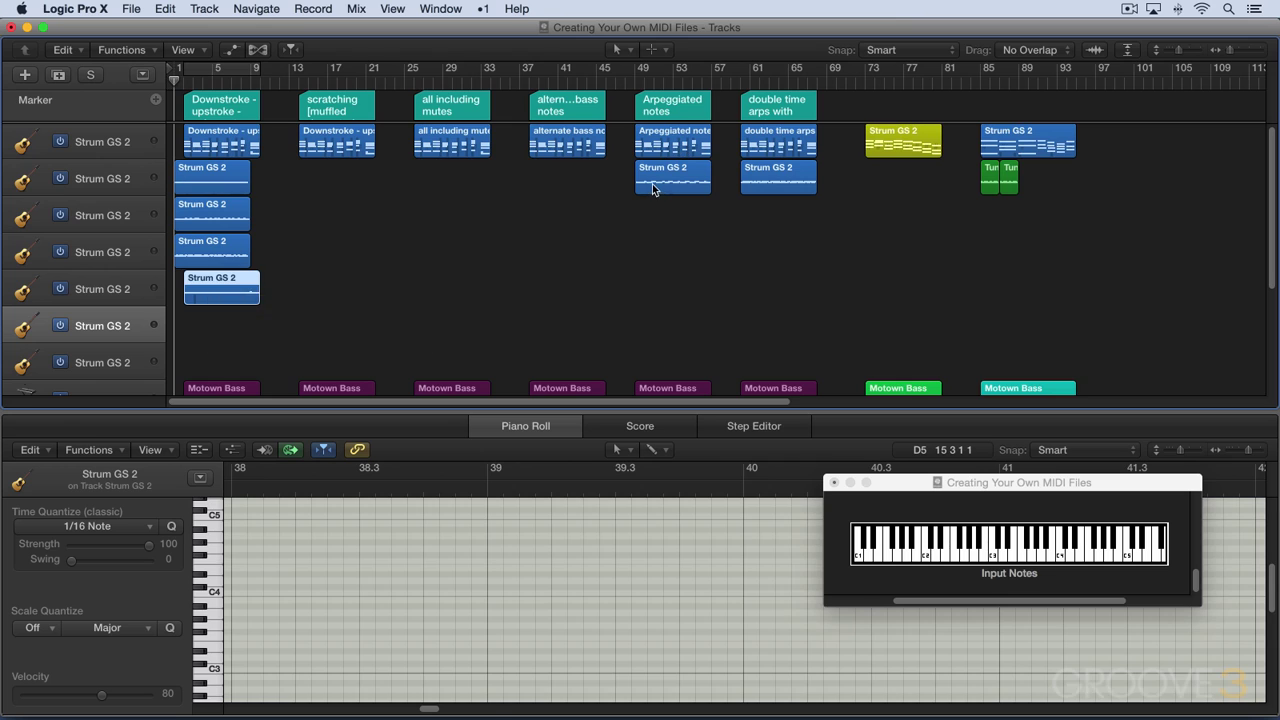
pyautogui.moveTo(651, 183); pyautogui.dragTo(645, 294)
pyautogui.moveTo(223, 283); pyautogui.dragTo(211, 285)
pyautogui.moveTo(660, 295); pyautogui.dragTo(210, 320)
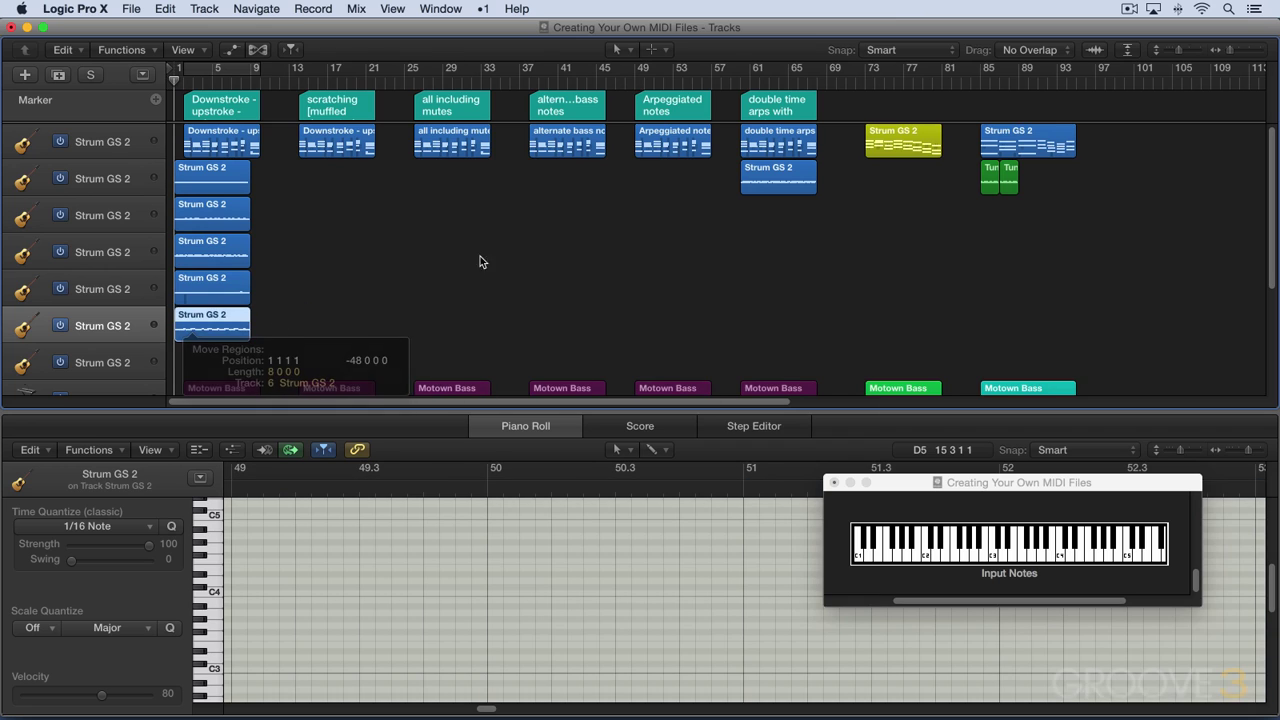
pyautogui.click(790, 178)
pyautogui.moveTo(786, 180); pyautogui.dragTo(186, 358)
pyautogui.press('super+Right')
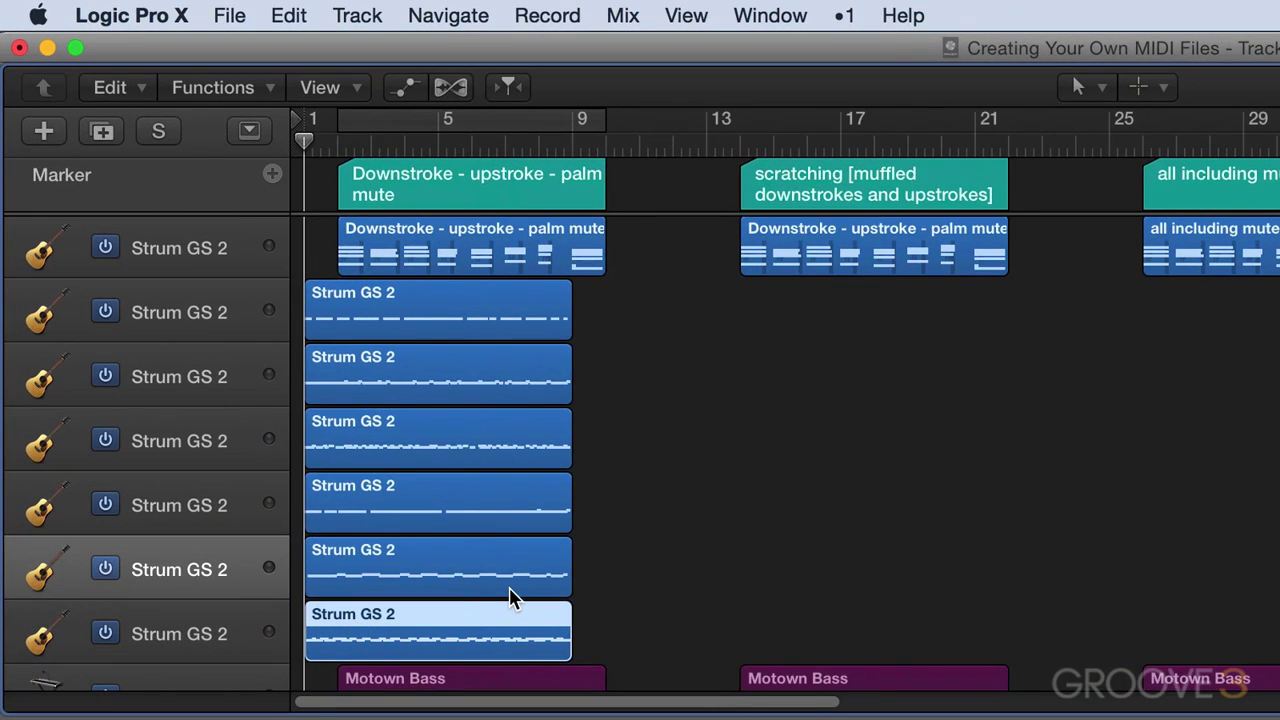
pyautogui.hscroll(1, 433, 500)
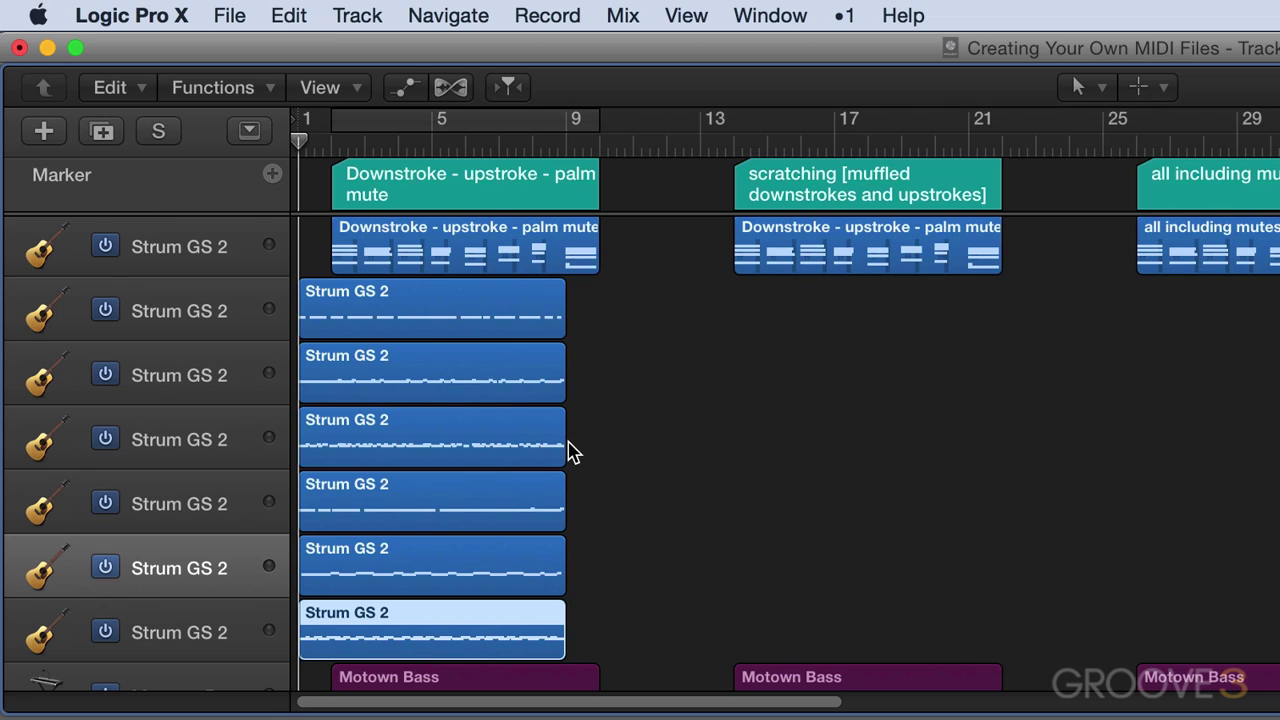
pyautogui.press('super+Right')
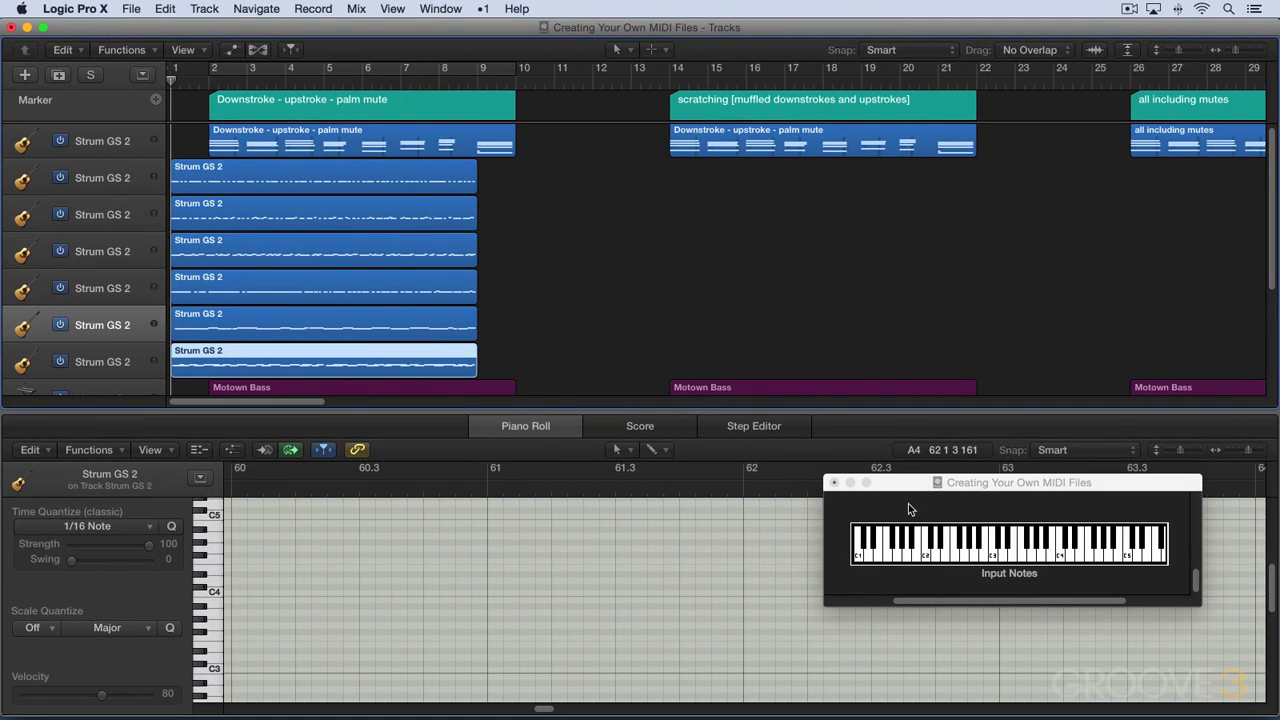
# Step: Export the top Strum GS 2 region as 'EK Funk Pack C' MIDI file into Exported Strum MIDI Files
pyautogui.click(252, 176)
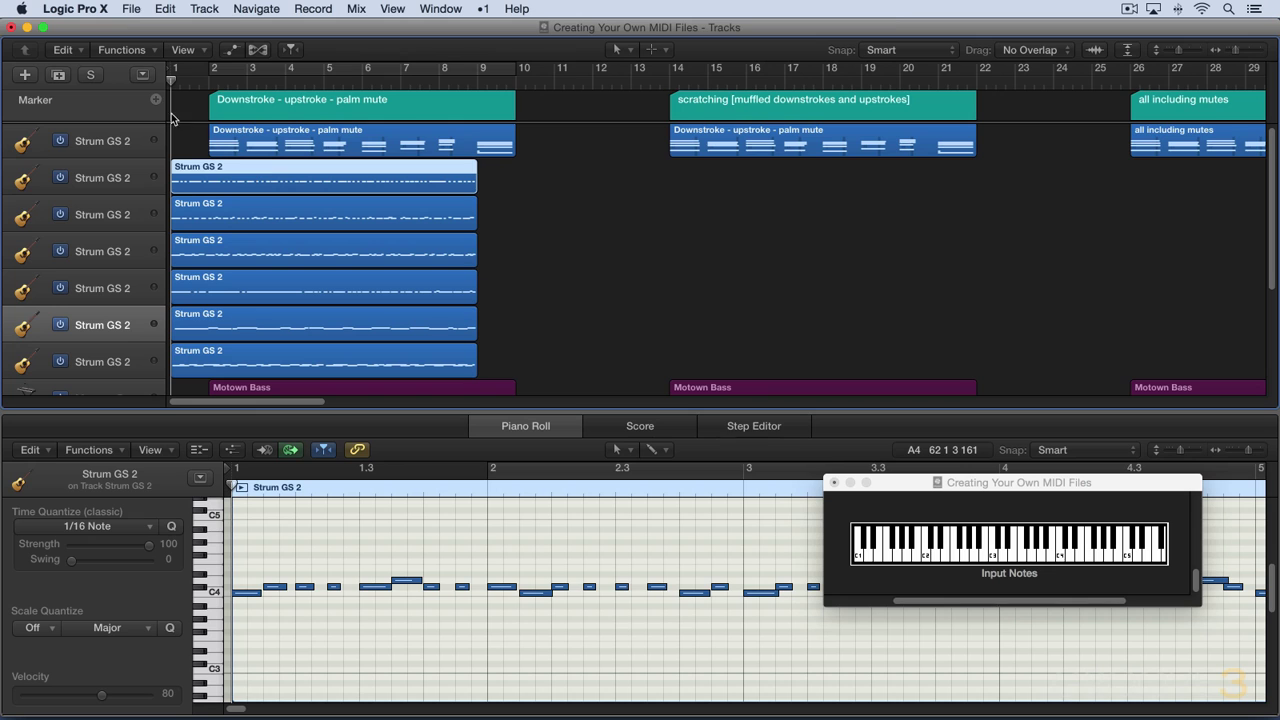
pyautogui.click(131, 9)
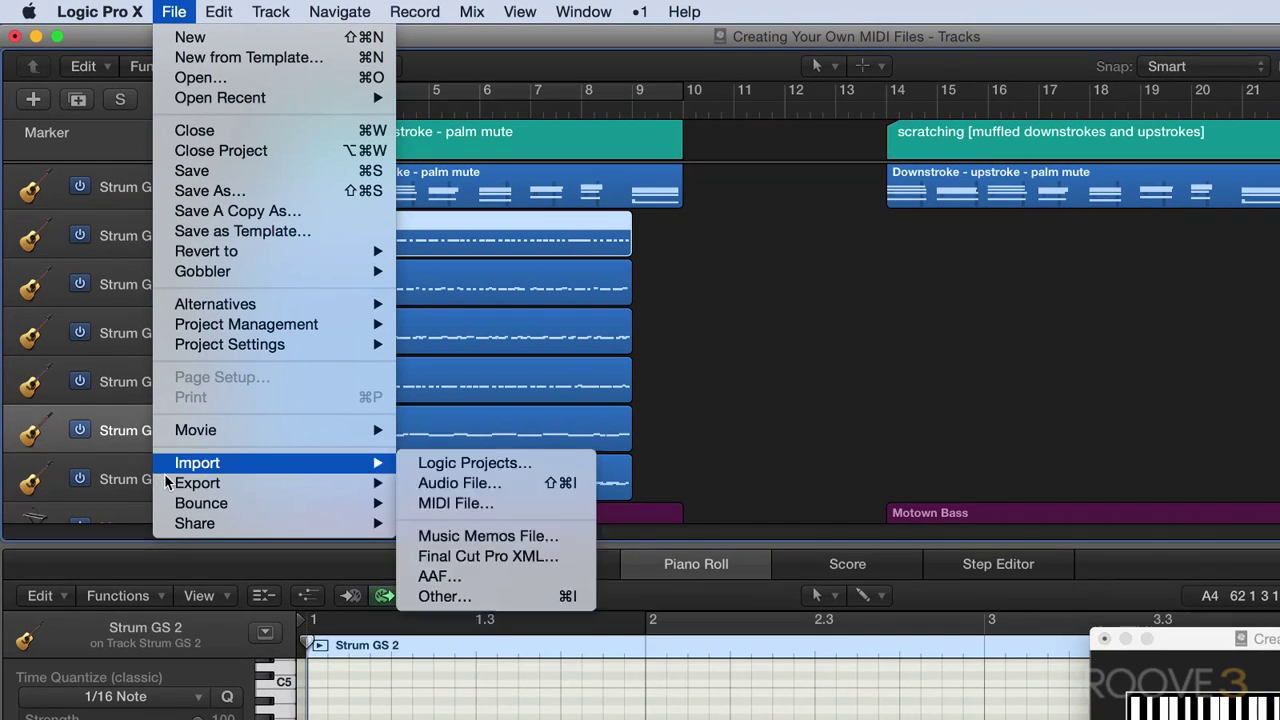
pyautogui.moveTo(132, 366)
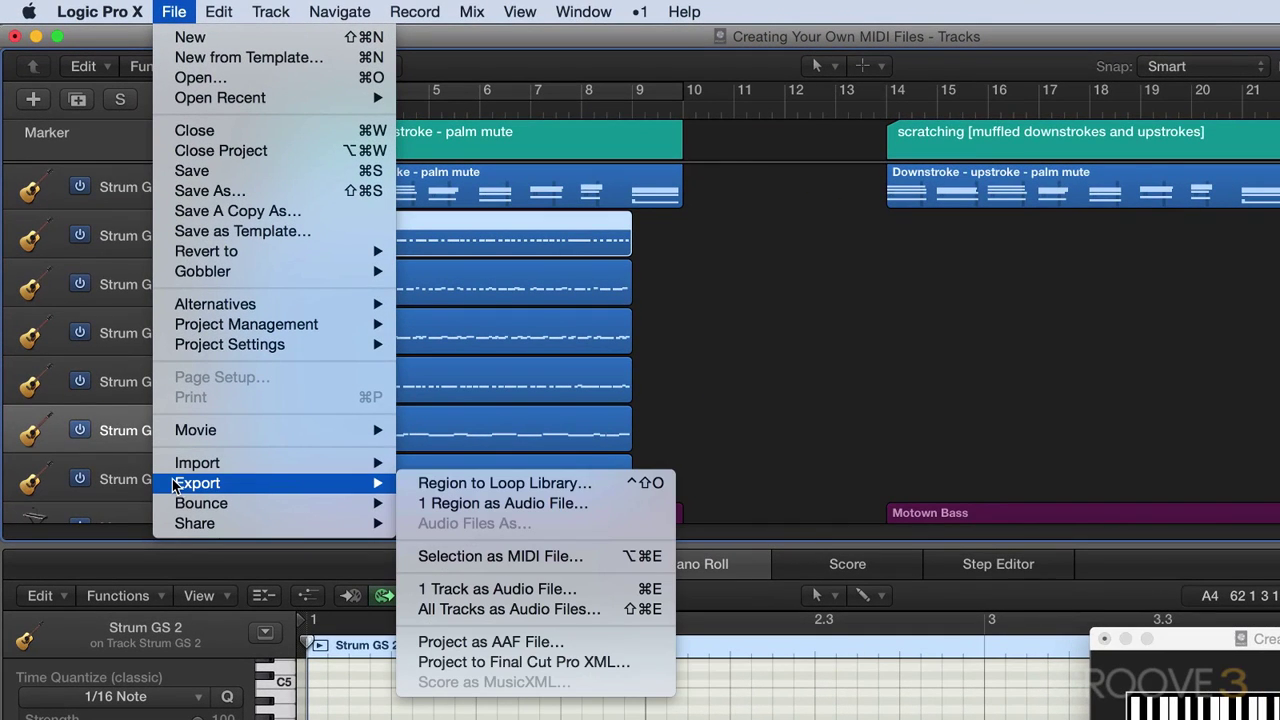
pyautogui.click(467, 556)
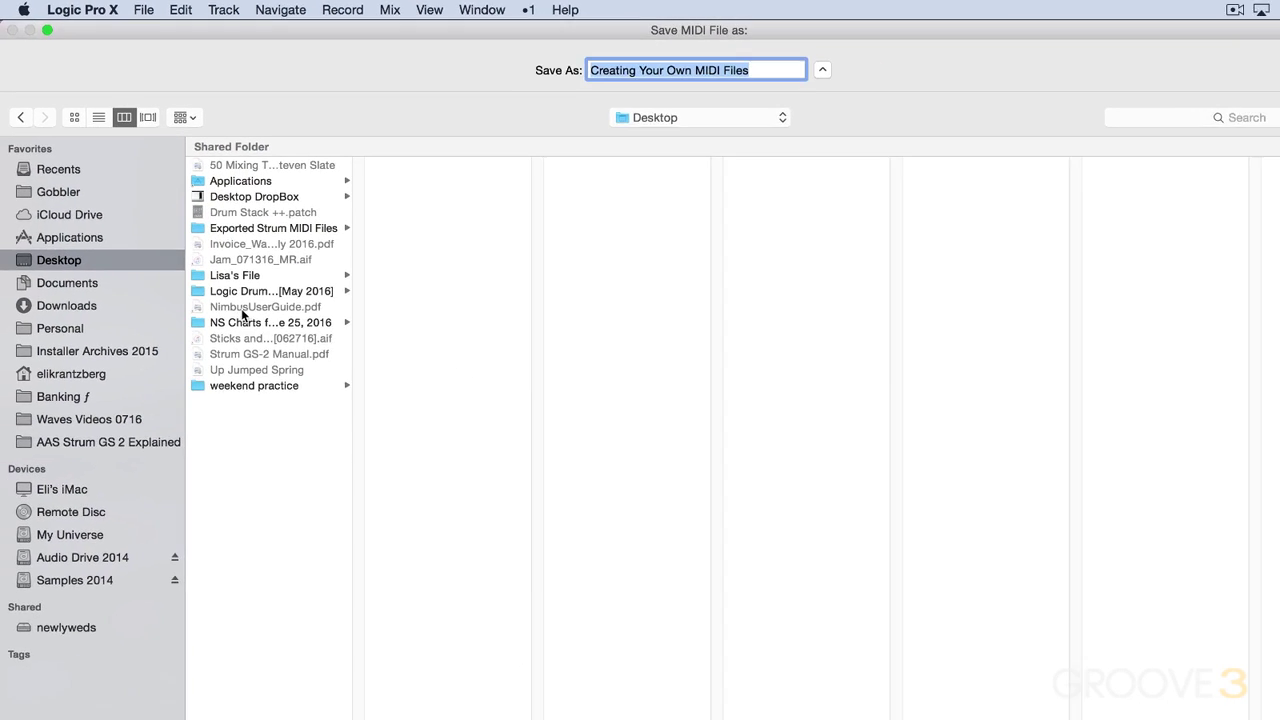
pyautogui.click(246, 229)
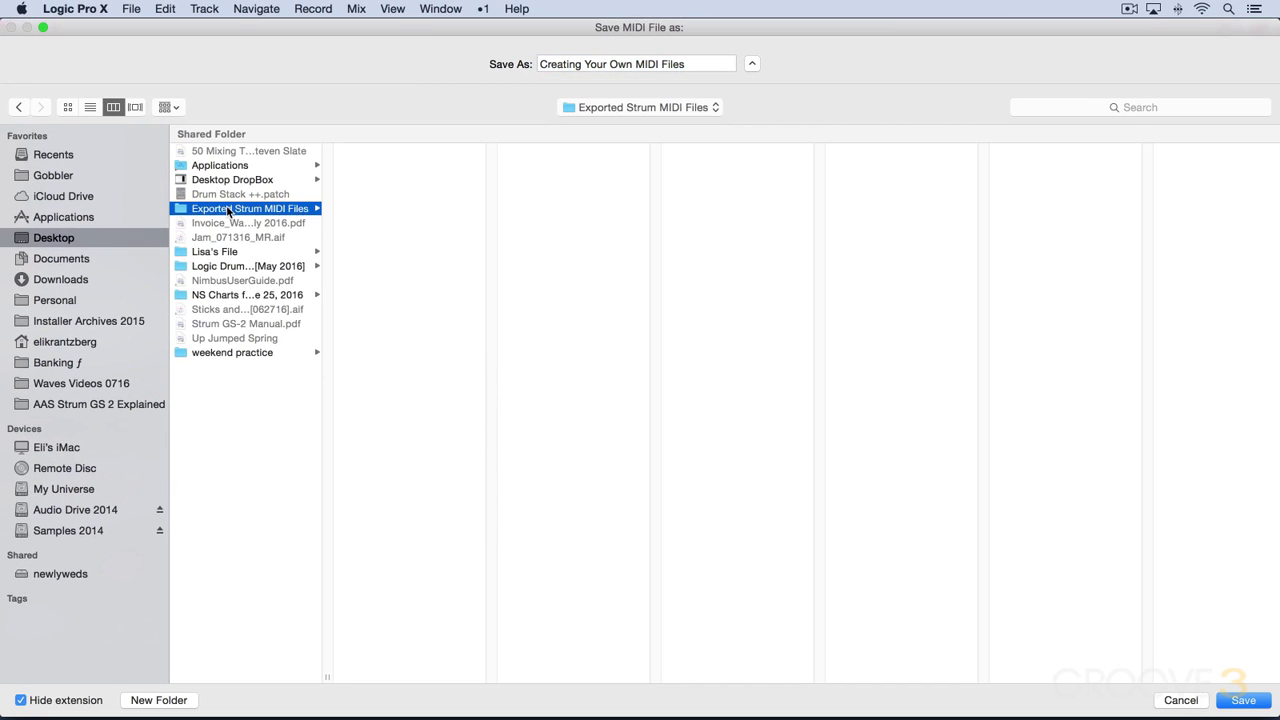
pyautogui.tripleClick(691, 64)
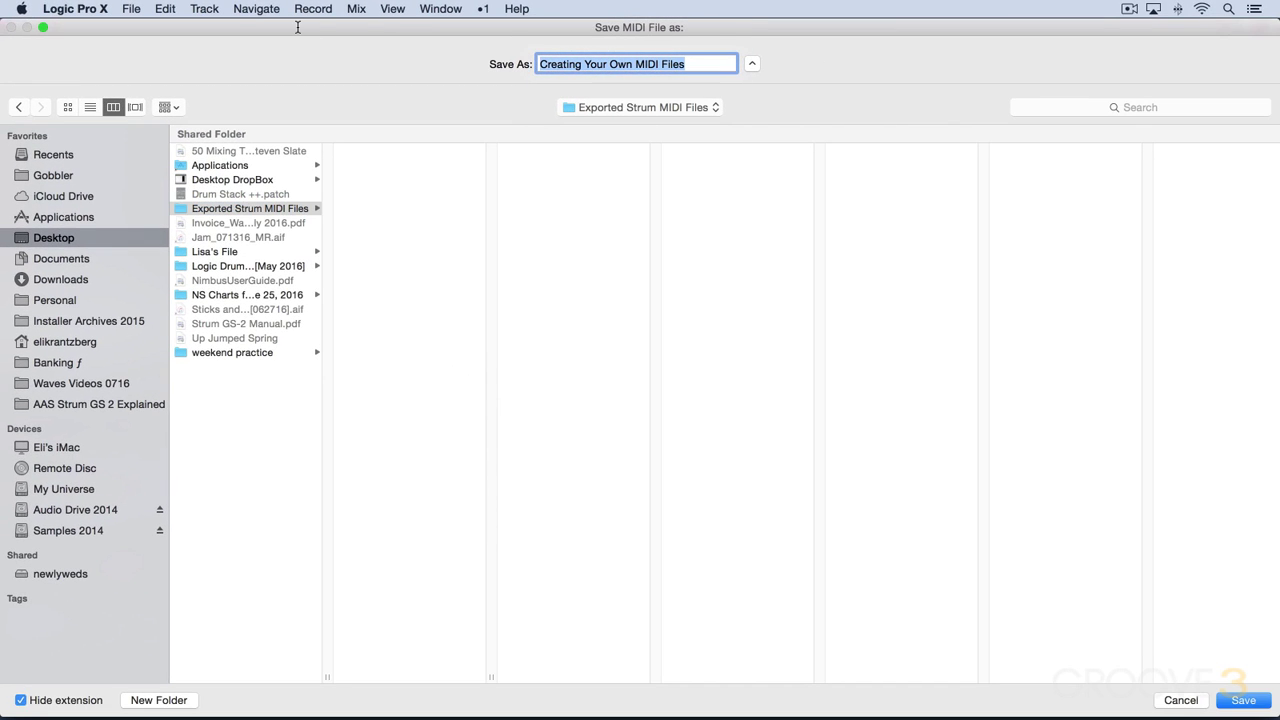
pyautogui.write('EK Funk Pack C')
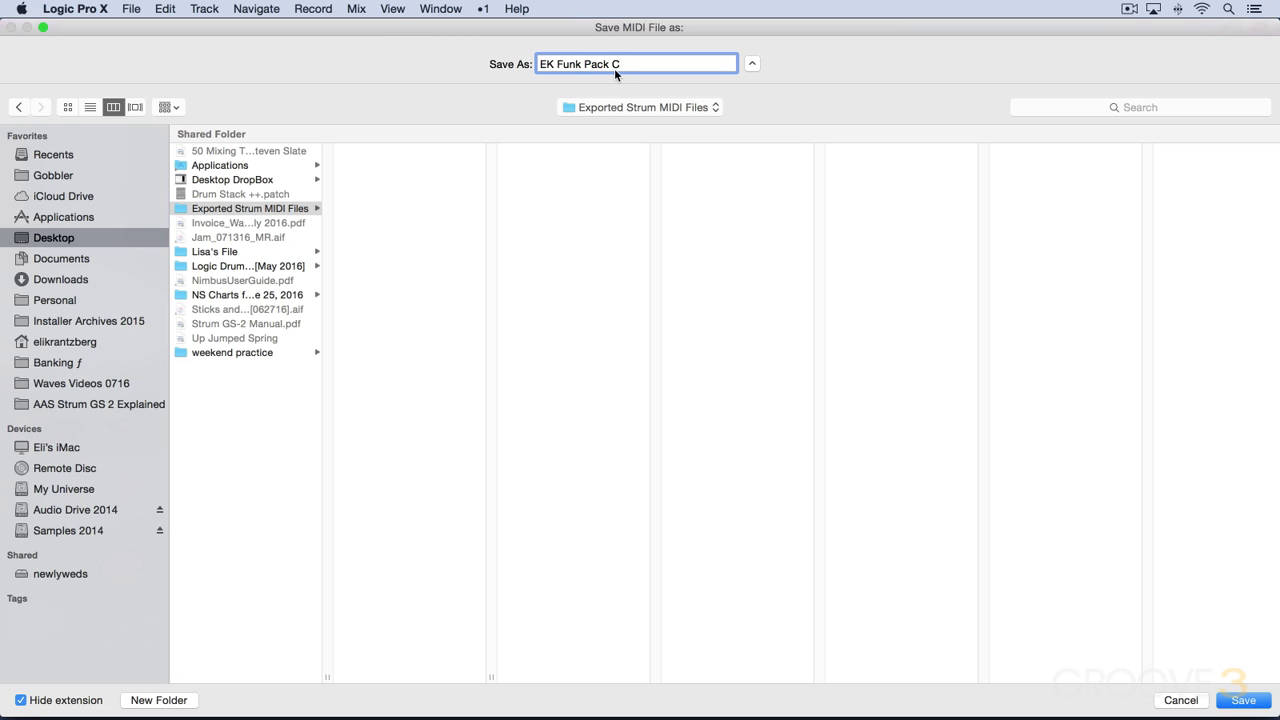
pyautogui.press('Return')
# Step: Export the second Strum GS 2 region as MIDI file 'EK Funk Pack D' in Exported Strum MIDI Files
pyautogui.click(322, 211)
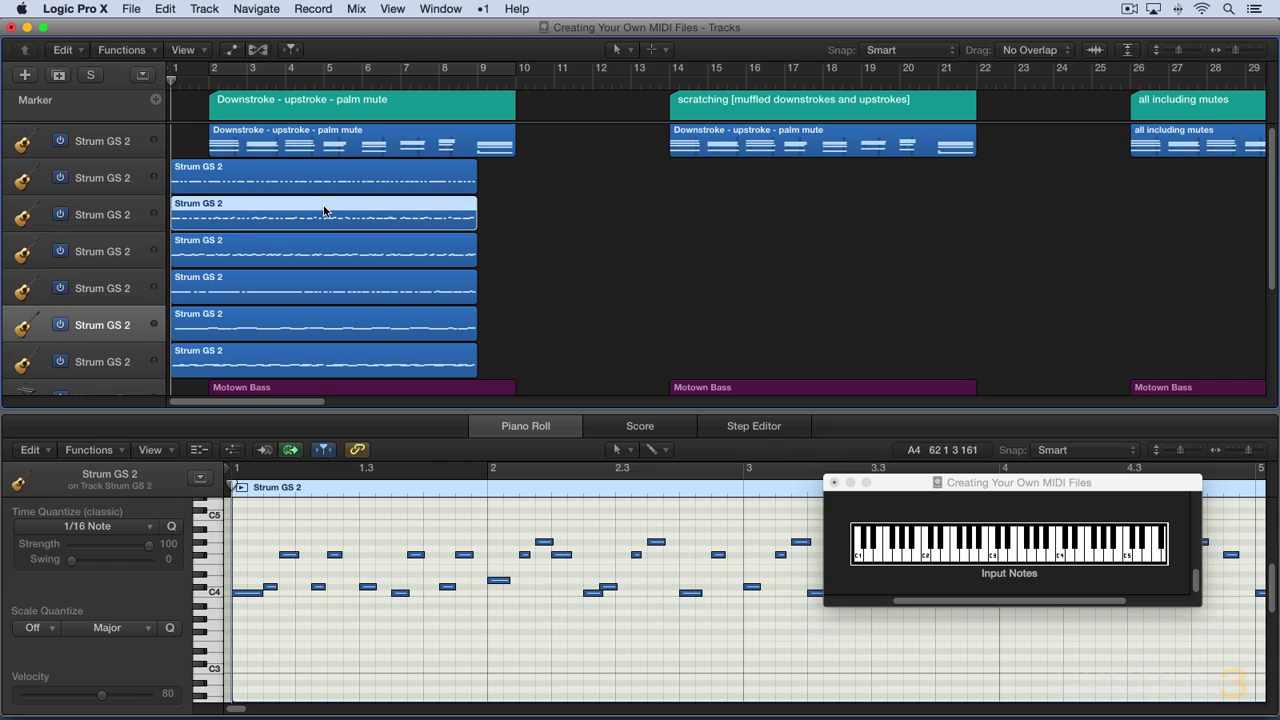
pyautogui.press('super+e')
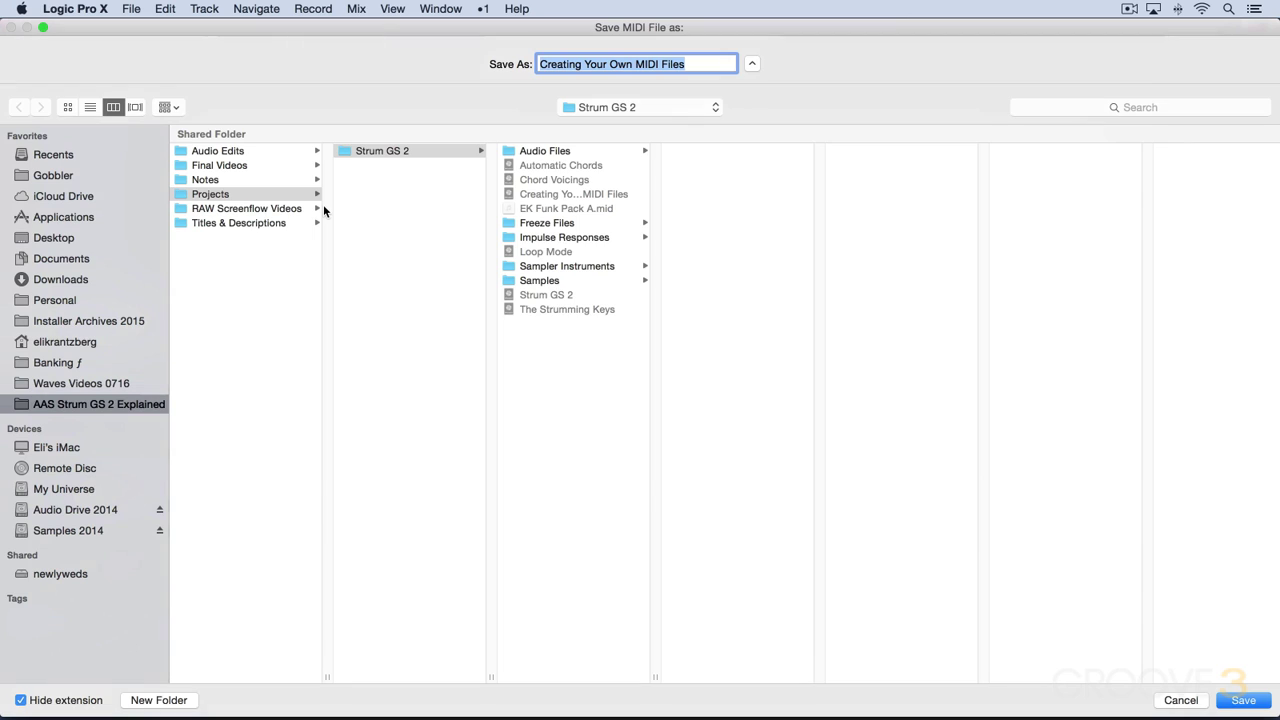
pyautogui.press('super+shift+d')
pyautogui.click(236, 212)
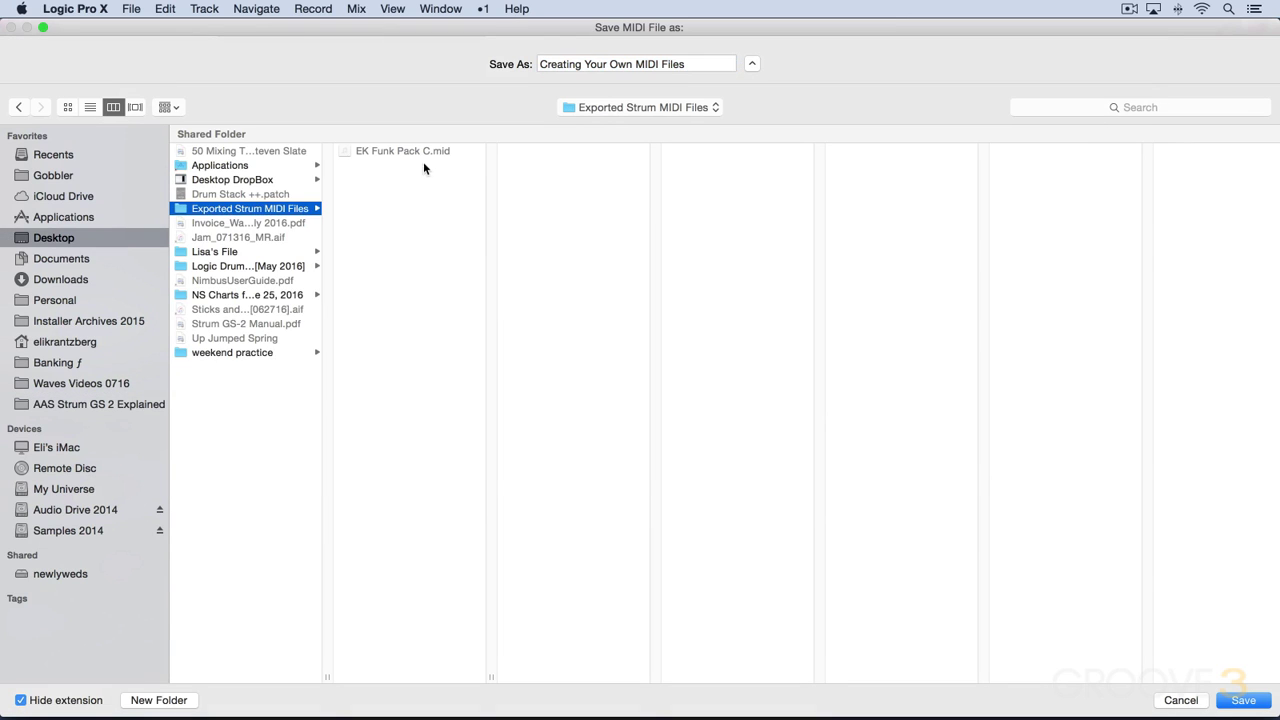
pyautogui.click(417, 150)
pyautogui.click(630, 66)
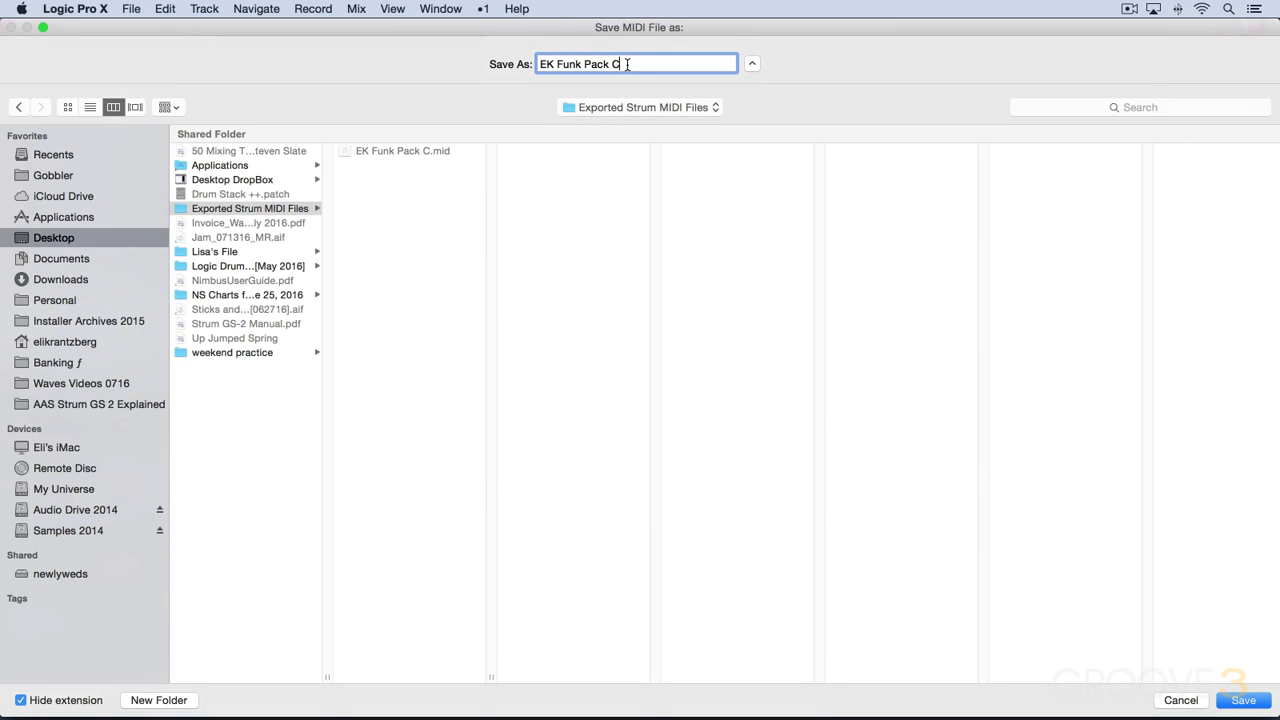
pyautogui.press('BackSpace')
pyautogui.write('D')
pyautogui.press('Return')
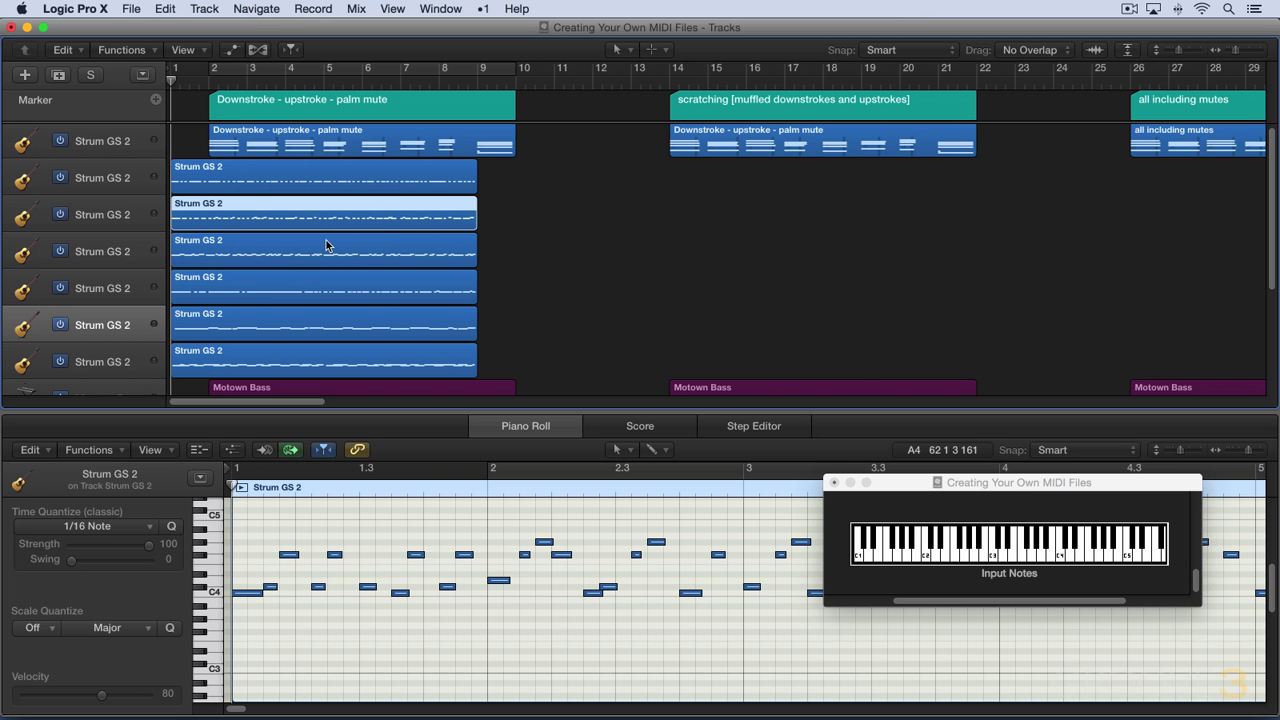
# Step: Export the next Strum GS 2 region as MIDI file 'EK Funk Pack E'
pyautogui.click(326, 244)
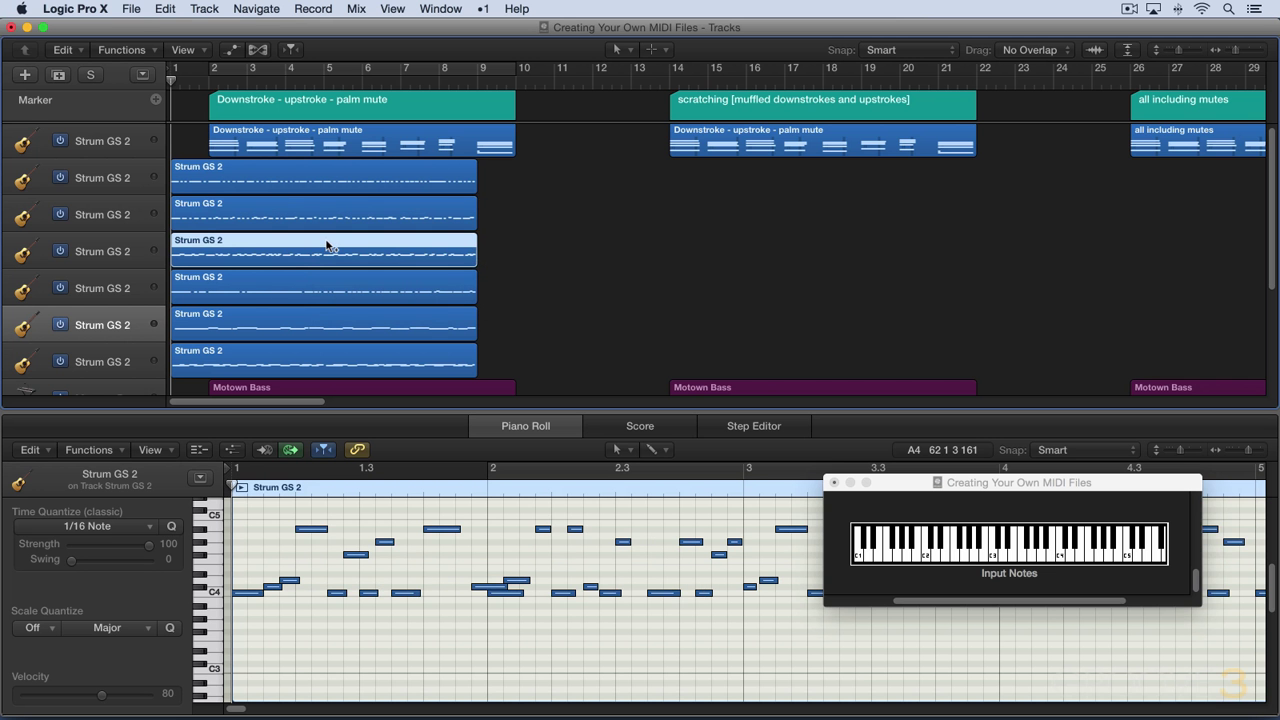
pyautogui.press('super+alt+e')
pyautogui.press('shift+super+d')
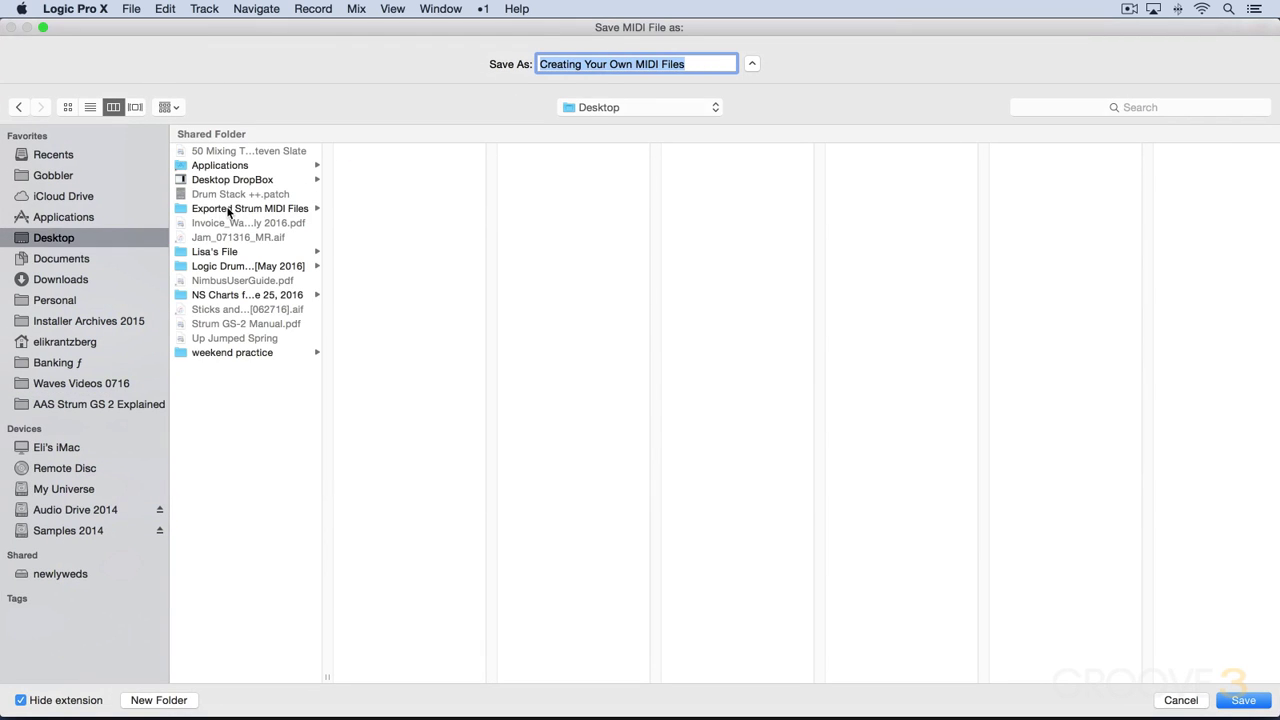
pyautogui.click(229, 210)
pyautogui.click(421, 165)
pyautogui.click(598, 64)
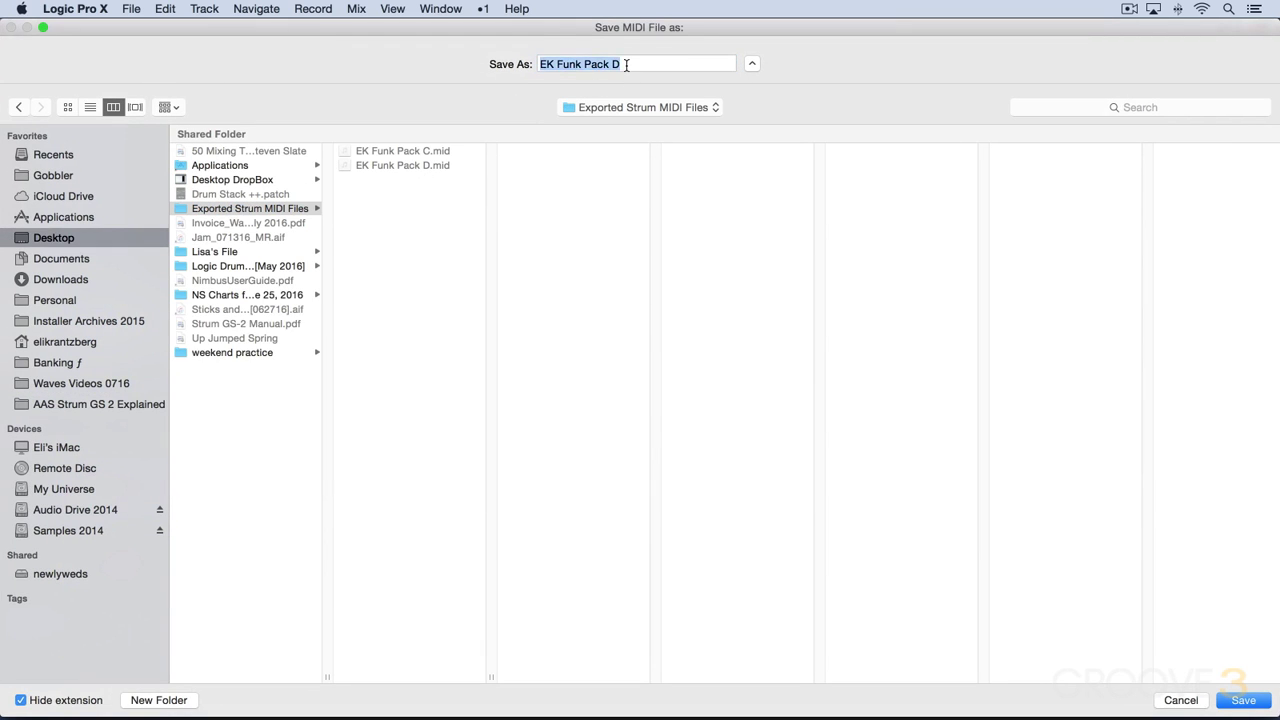
pyautogui.press('Right')
pyautogui.press('BackSpace')
pyautogui.write('E')
pyautogui.press('Return')
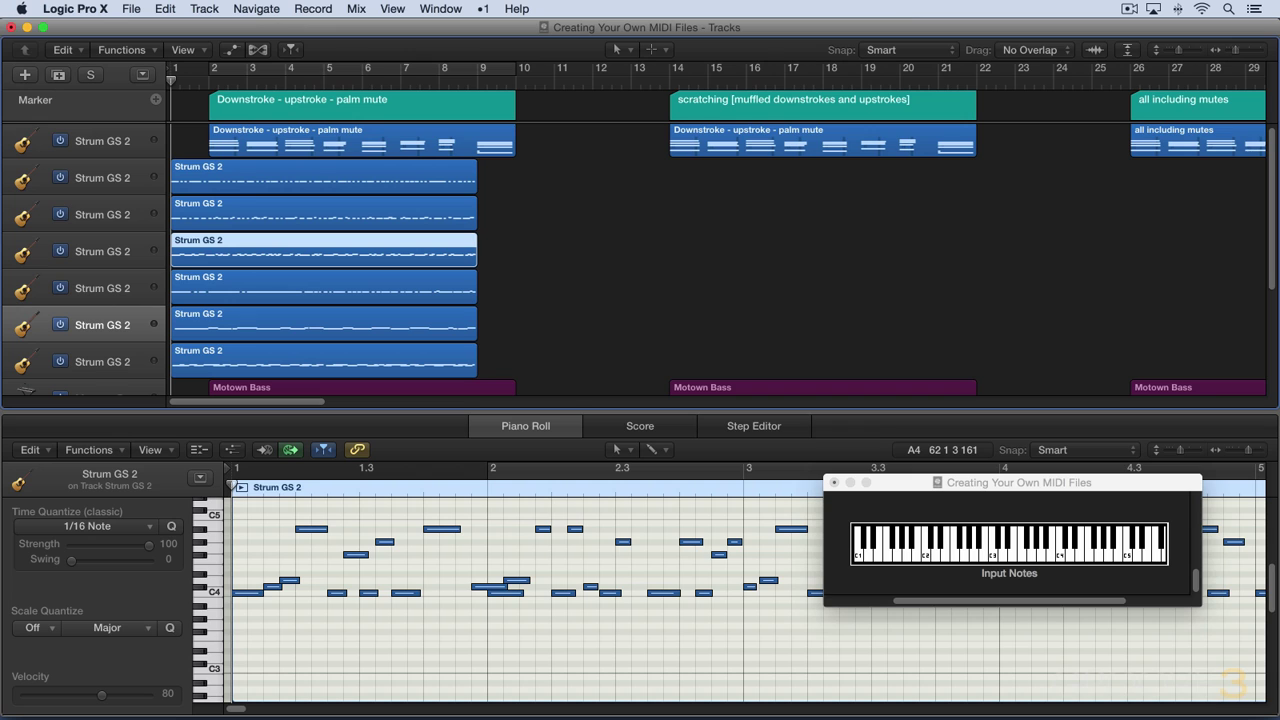
# Step: Export the next Strum GS 2 region as MIDI file 'EK Funk Pack F'
pyautogui.click(266, 288)
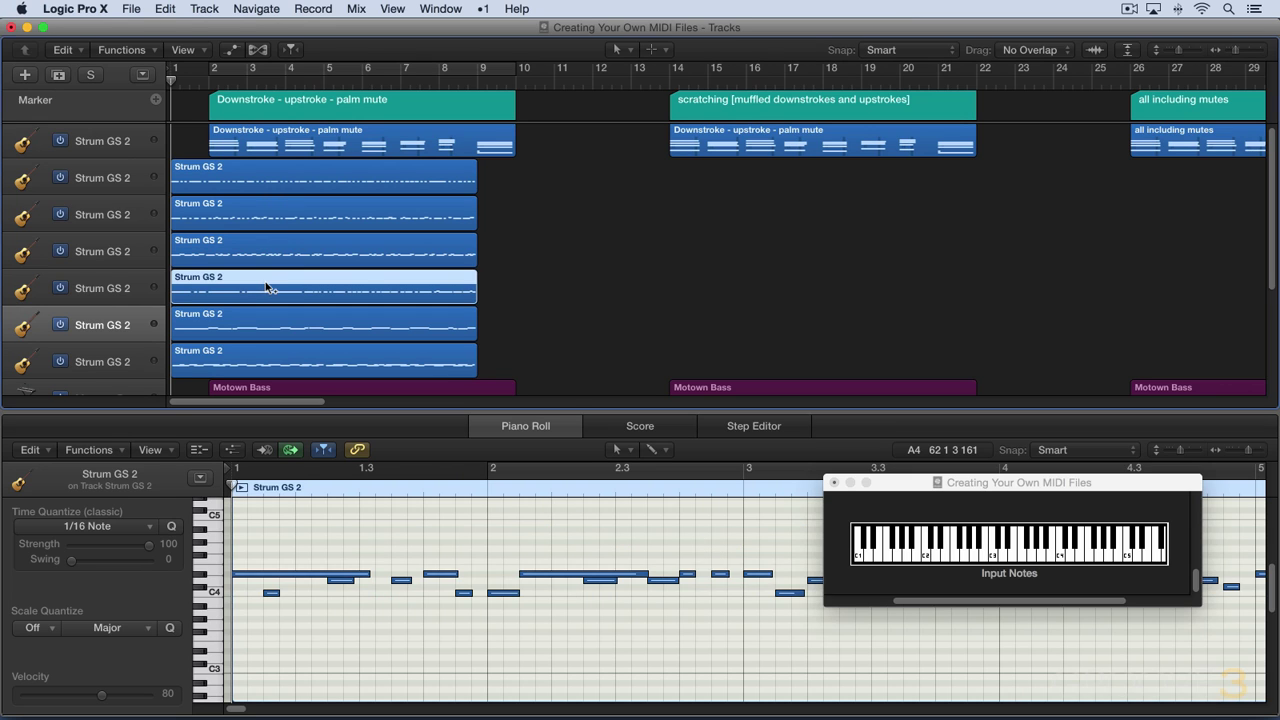
pyautogui.press('alt+super+e')
pyautogui.press('shift+super+d')
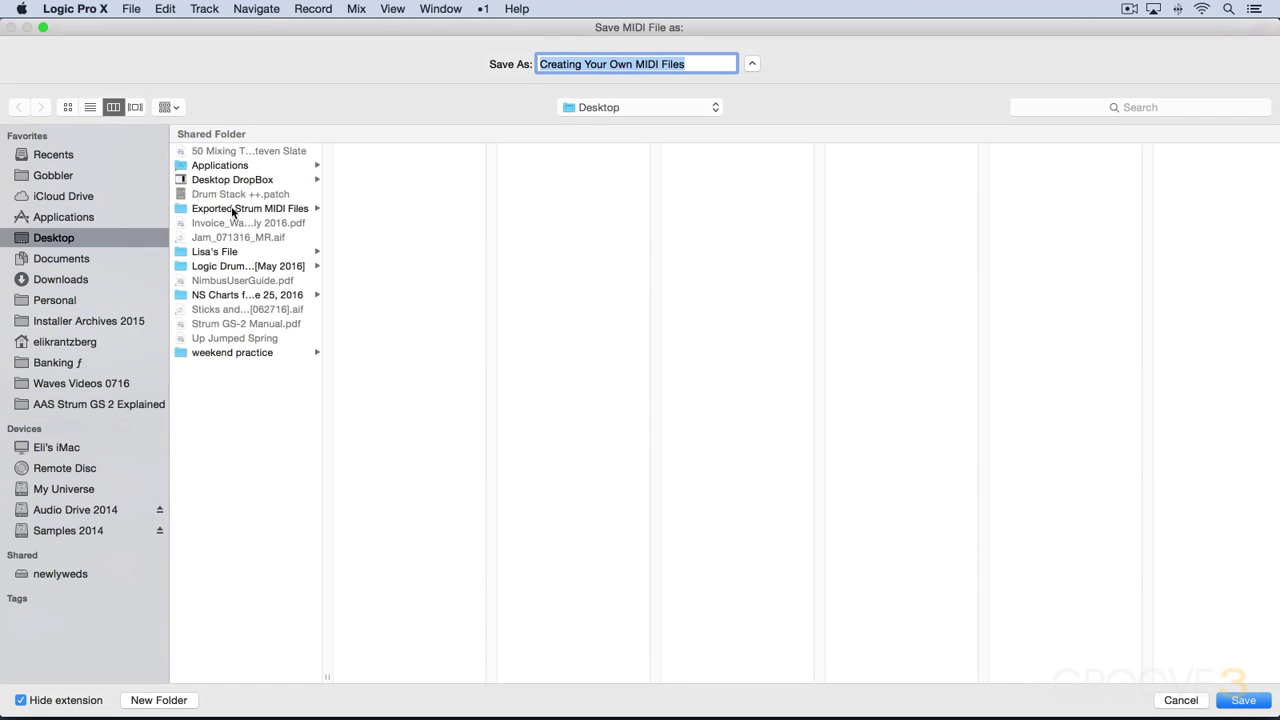
pyautogui.click(232, 209)
pyautogui.click(375, 179)
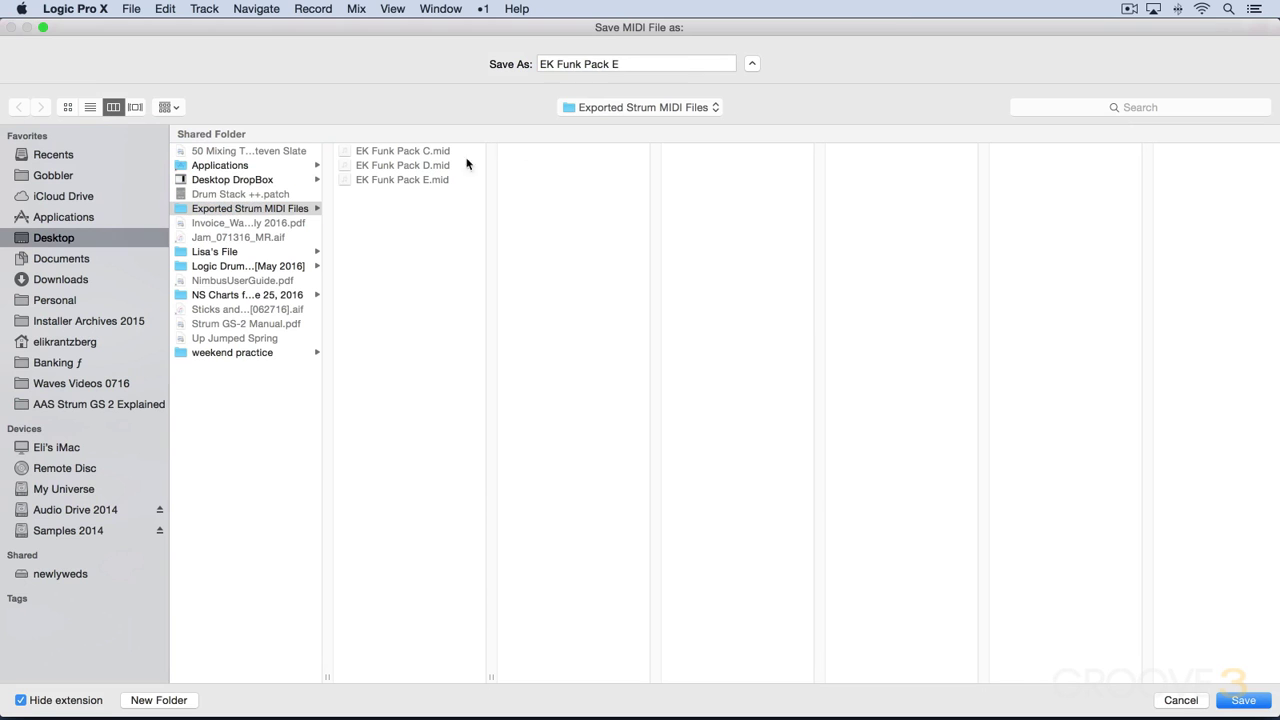
pyautogui.click(628, 64)
pyautogui.press('BackSpace')
pyautogui.press('Return')
# Step: Export the next Strum GS 2 region as MIDI file 'EK Funk Pack G'
pyautogui.click(240, 318)
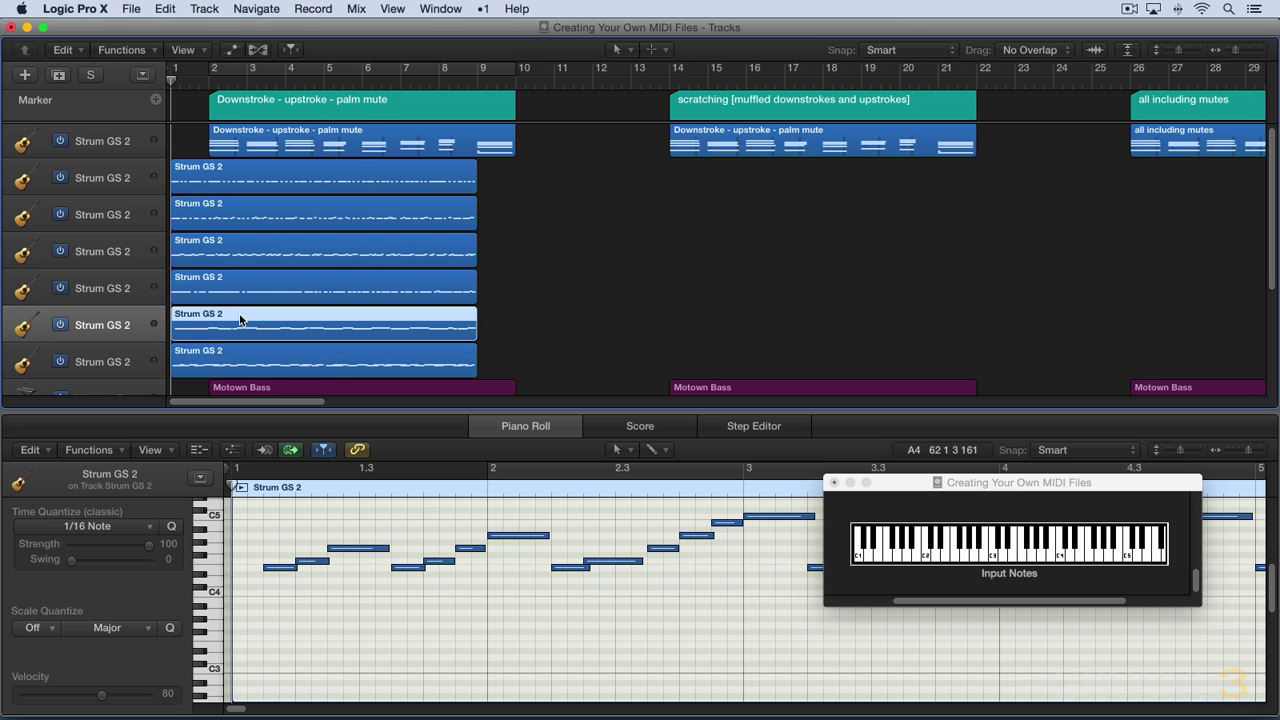
pyautogui.press('alt+super+e')
pyautogui.press('super+shift+d')
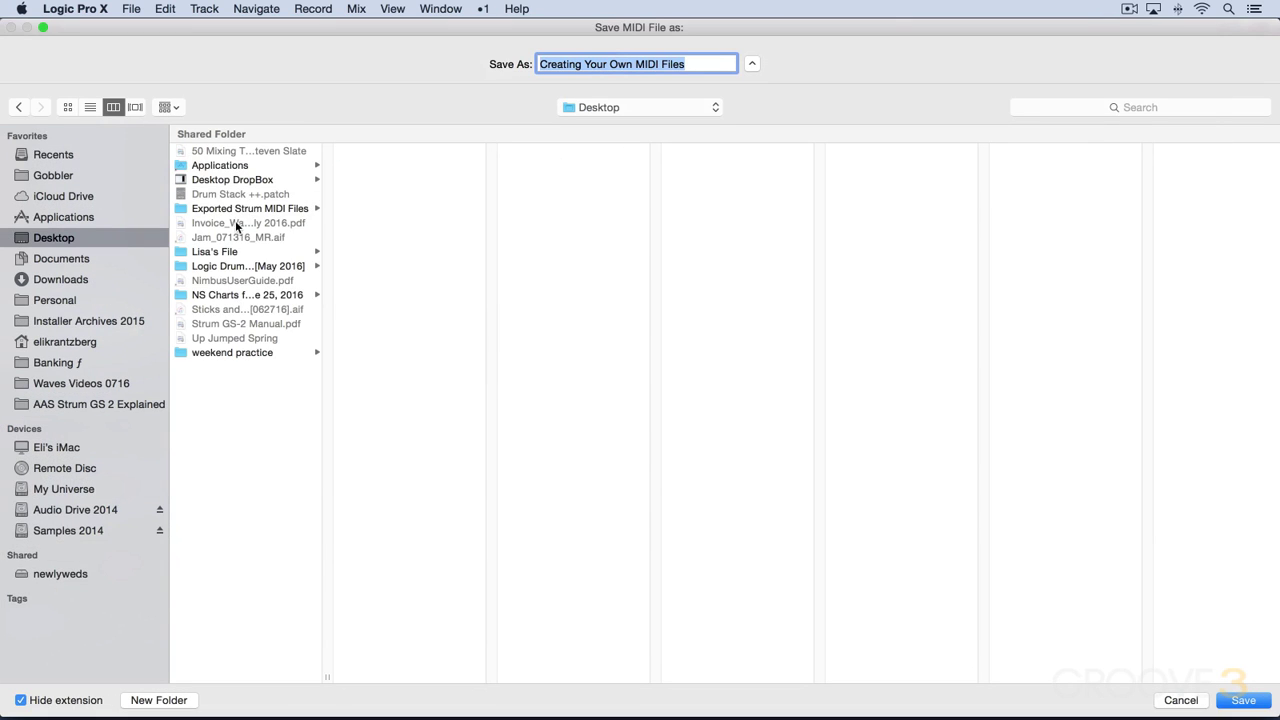
pyautogui.click(238, 210)
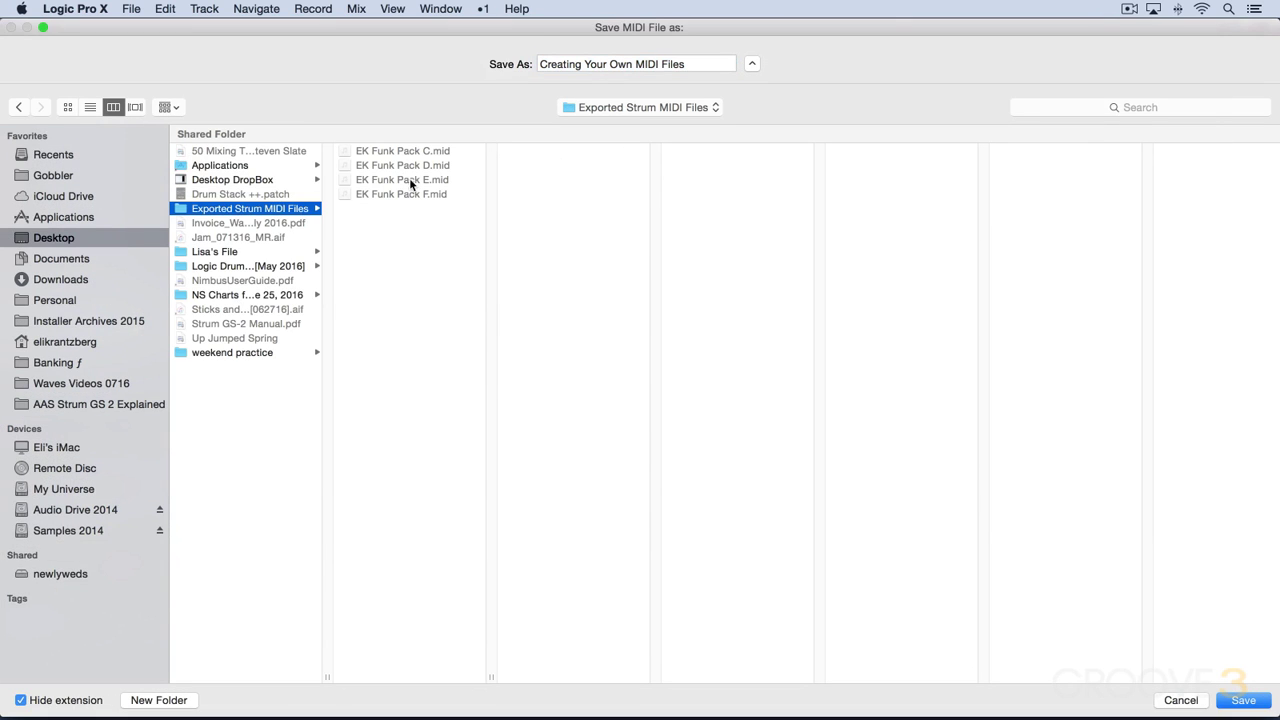
pyautogui.click(401, 194)
pyautogui.click(626, 70)
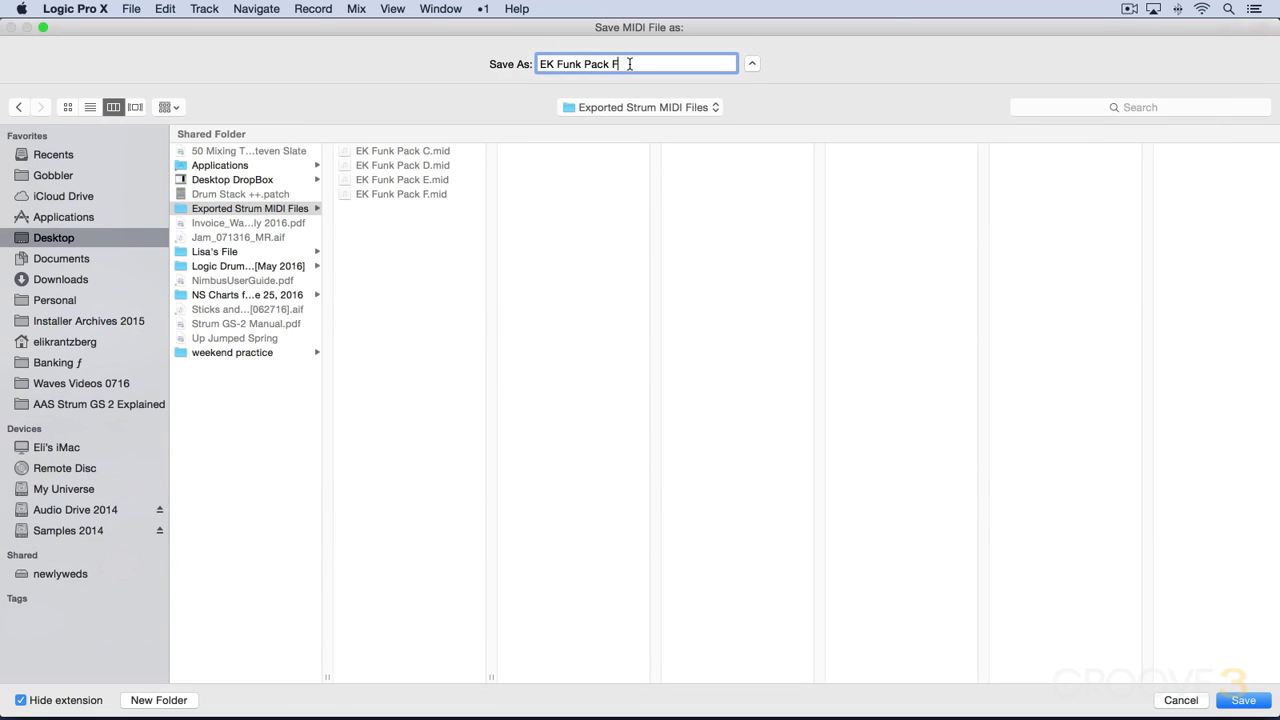
pyautogui.press('BackSpace')
pyautogui.write('G')
pyautogui.press('Return')
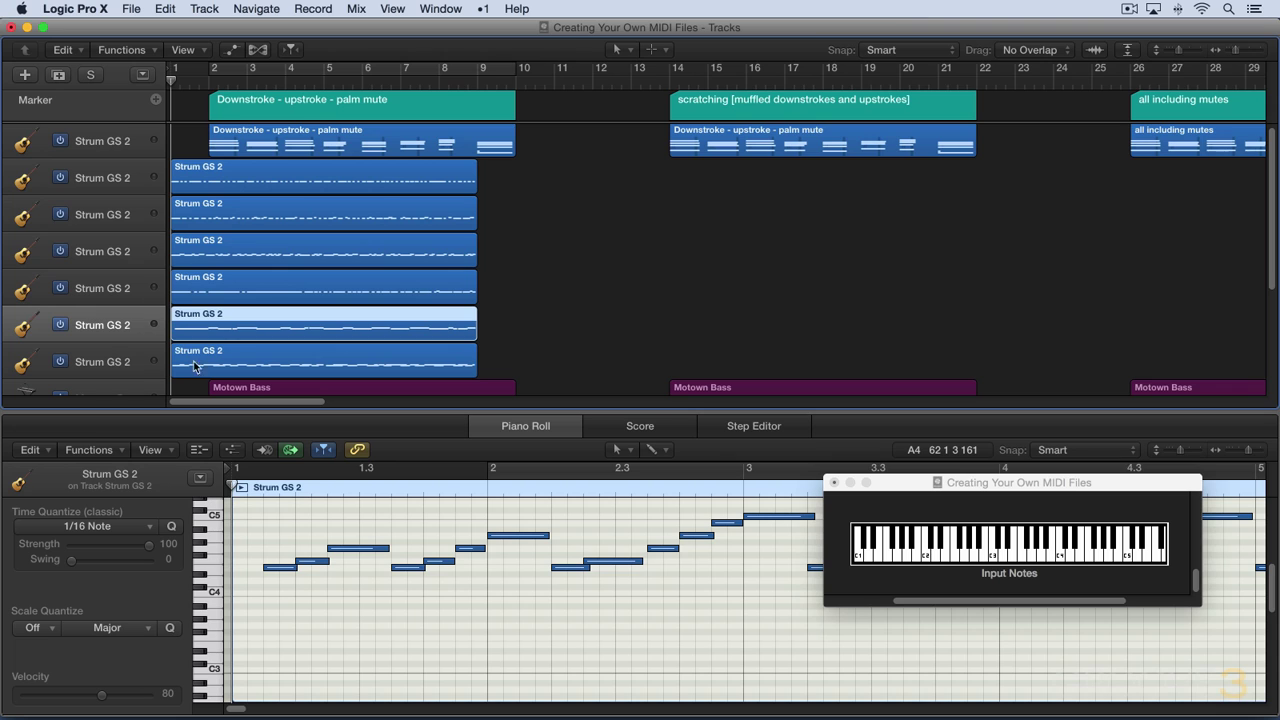
# Step: Export the bottom Strum GS 2 region as another EK Funk Pack MIDI file in the same folder
pyautogui.click(224, 355)
pyautogui.press('super+e')
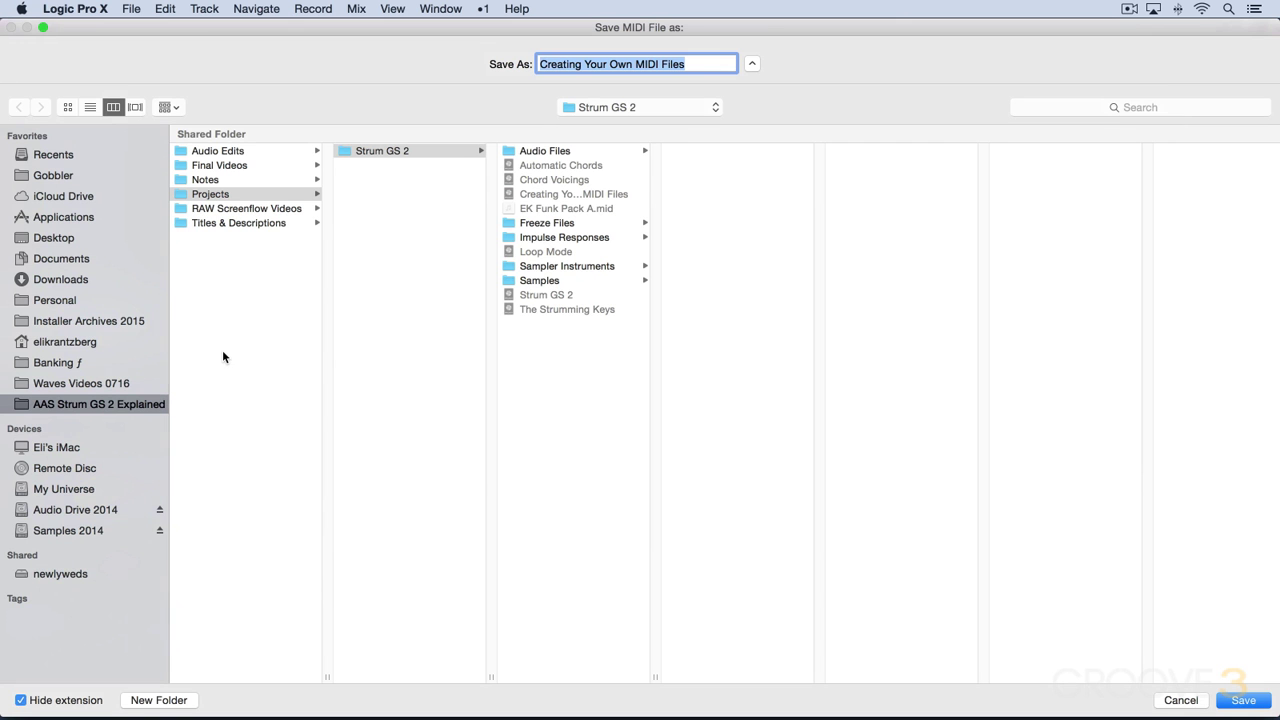
pyautogui.press('super+shift+d')
pyautogui.click(245, 209)
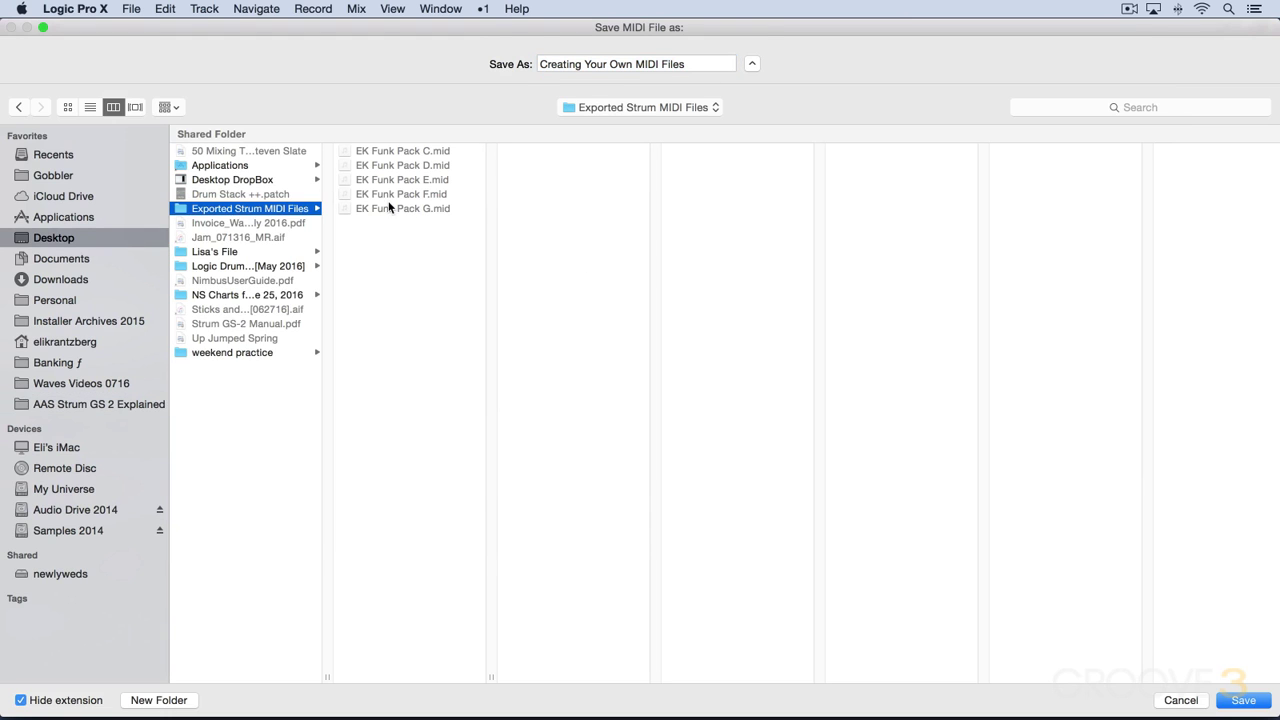
pyautogui.click(423, 212)
pyautogui.click(646, 63)
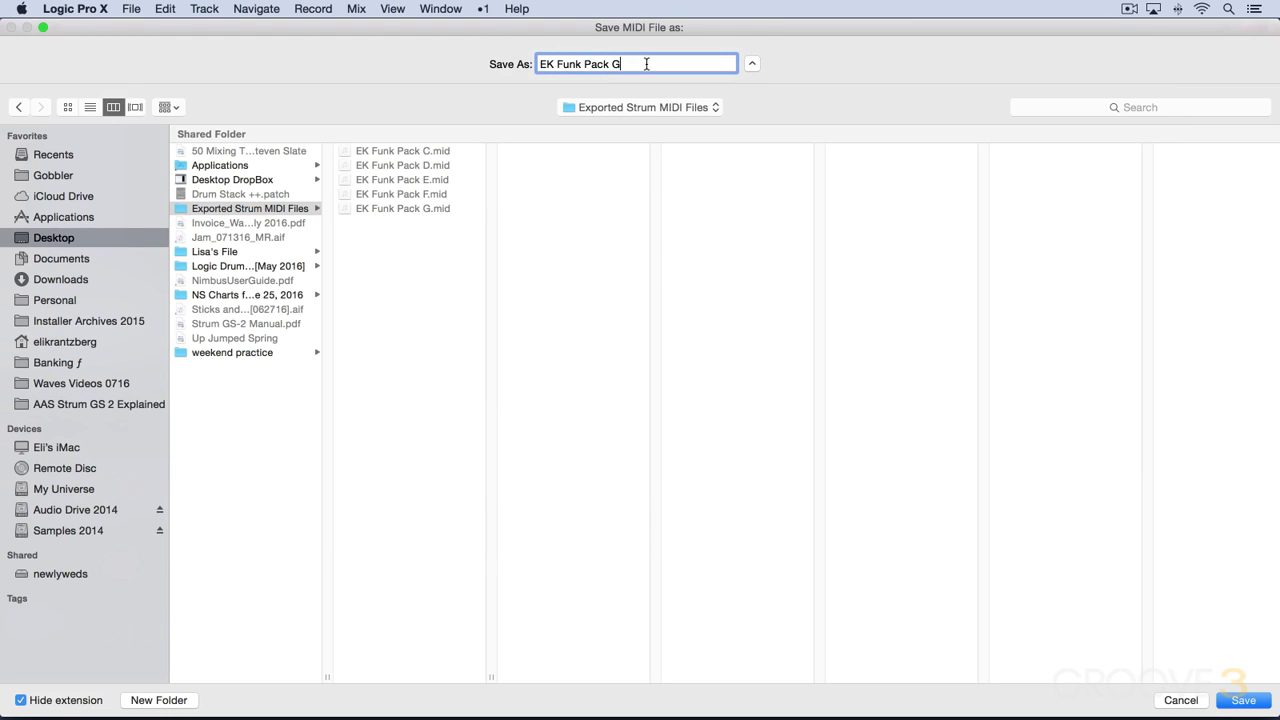
pyautogui.press('BackSpace')
pyautogui.press('Return')
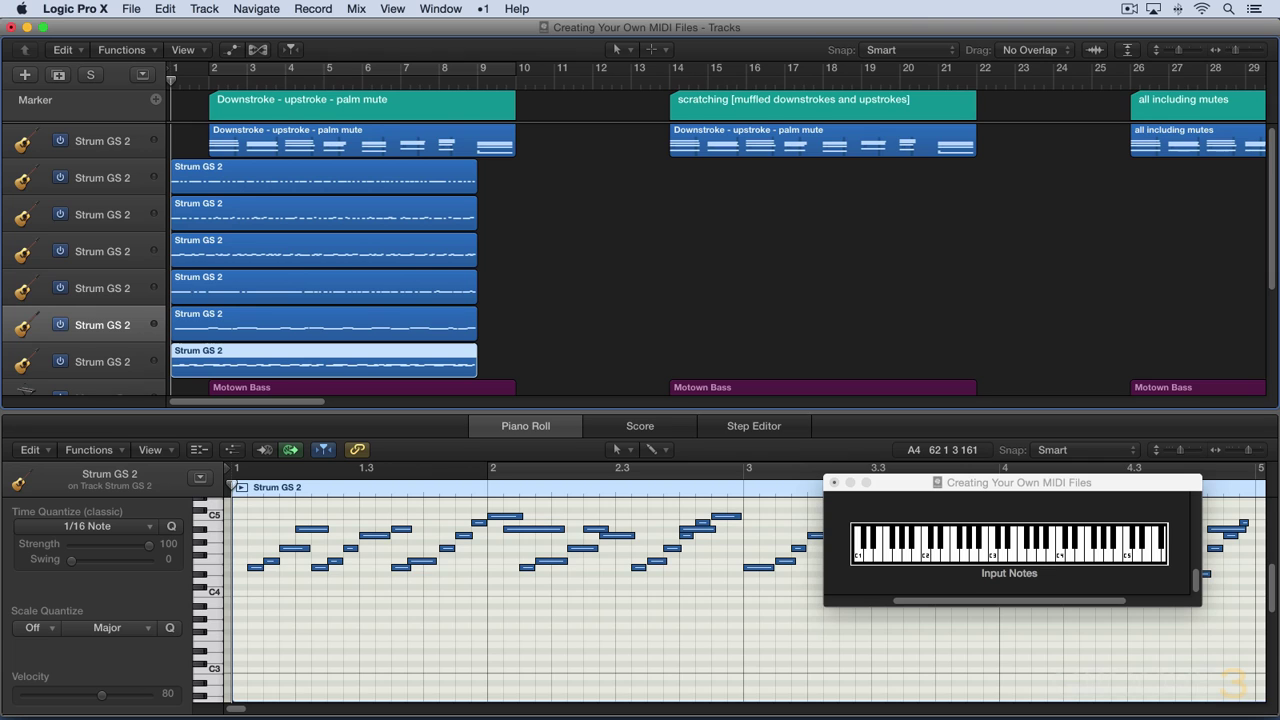
# Step: Mute all six Strum GS 2 regions
pyautogui.moveTo(510, 350); pyautogui.dragTo(368, 185)
pyautogui.hotkey('ctrl', 'm')
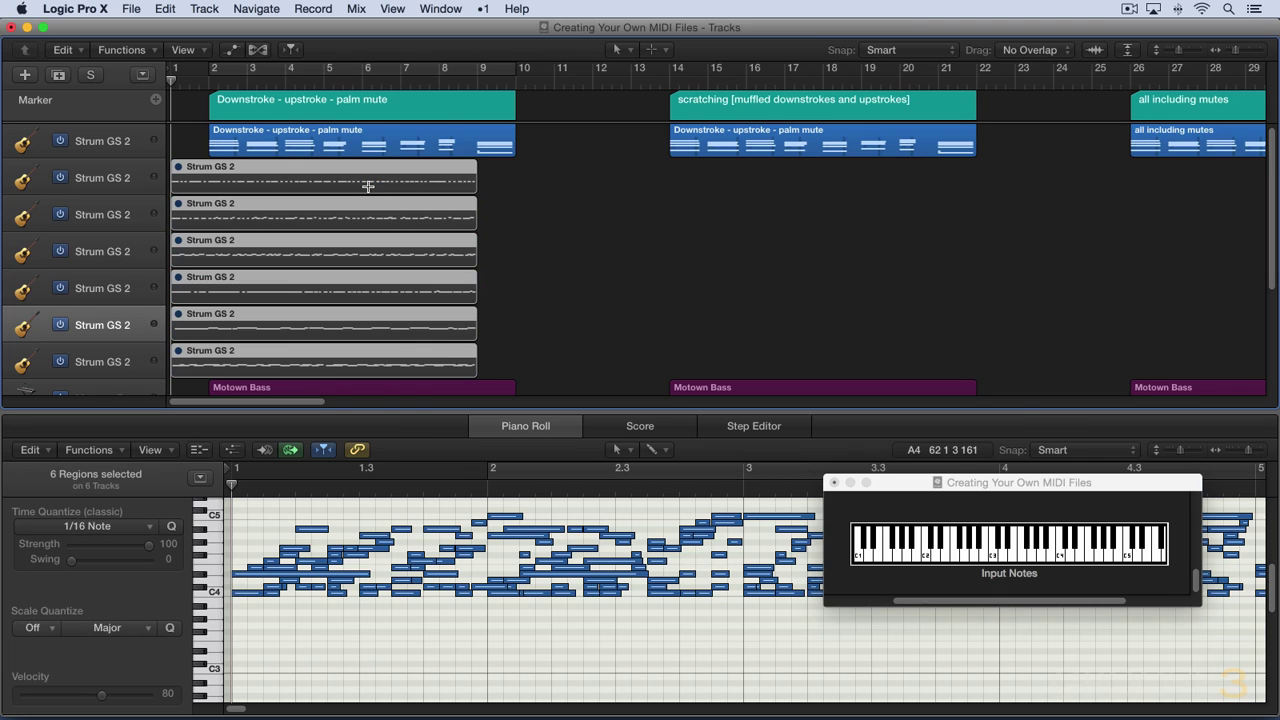
pyautogui.press('super+Tab')
pyautogui.press('super+Tab')
pyautogui.press('super+Tab')
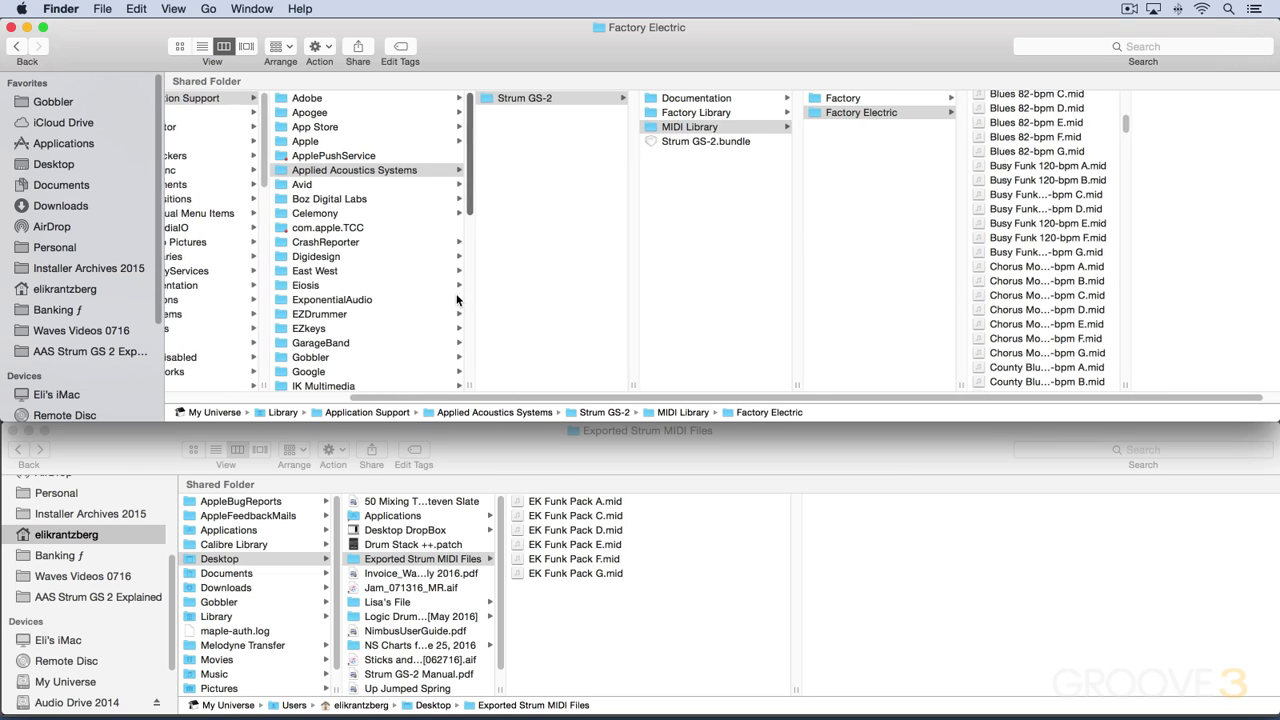
# Step: Copy the six EK Funk Pack .mid files into Factory Electric, authorising with the admin password
pyautogui.hscroll(-3, 425, 297)
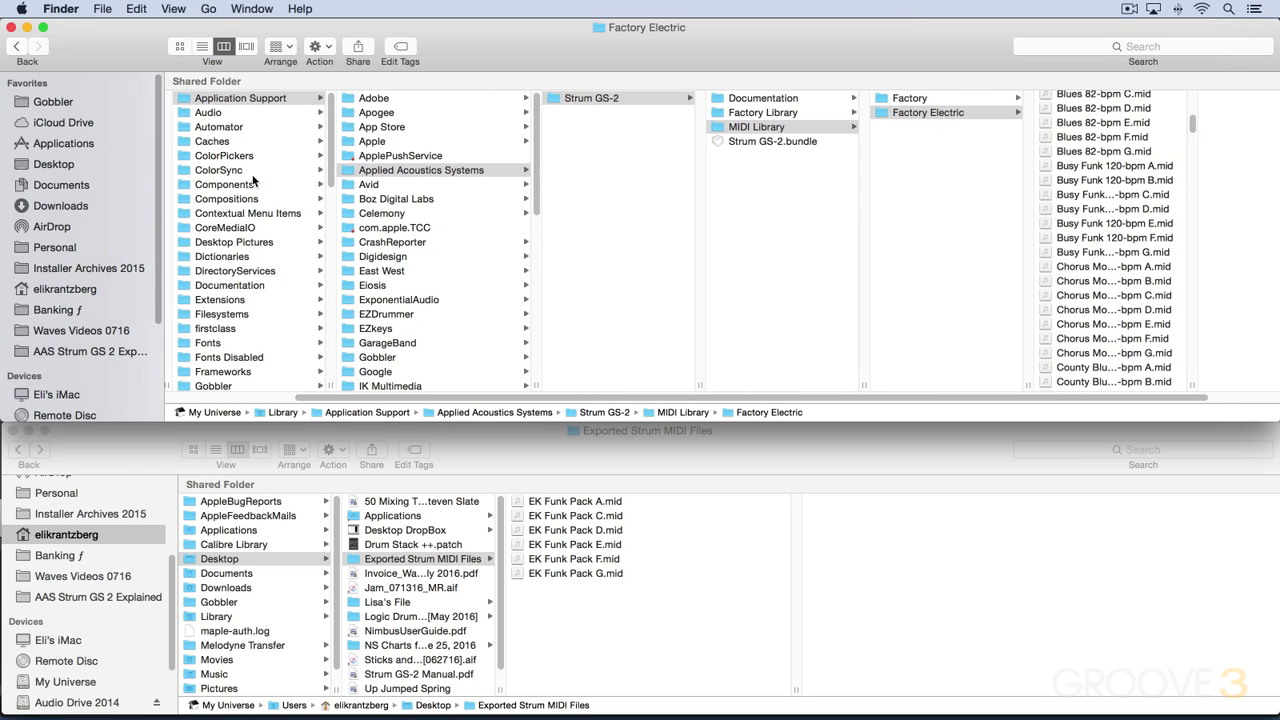
pyautogui.hscroll(-4, 239, 101)
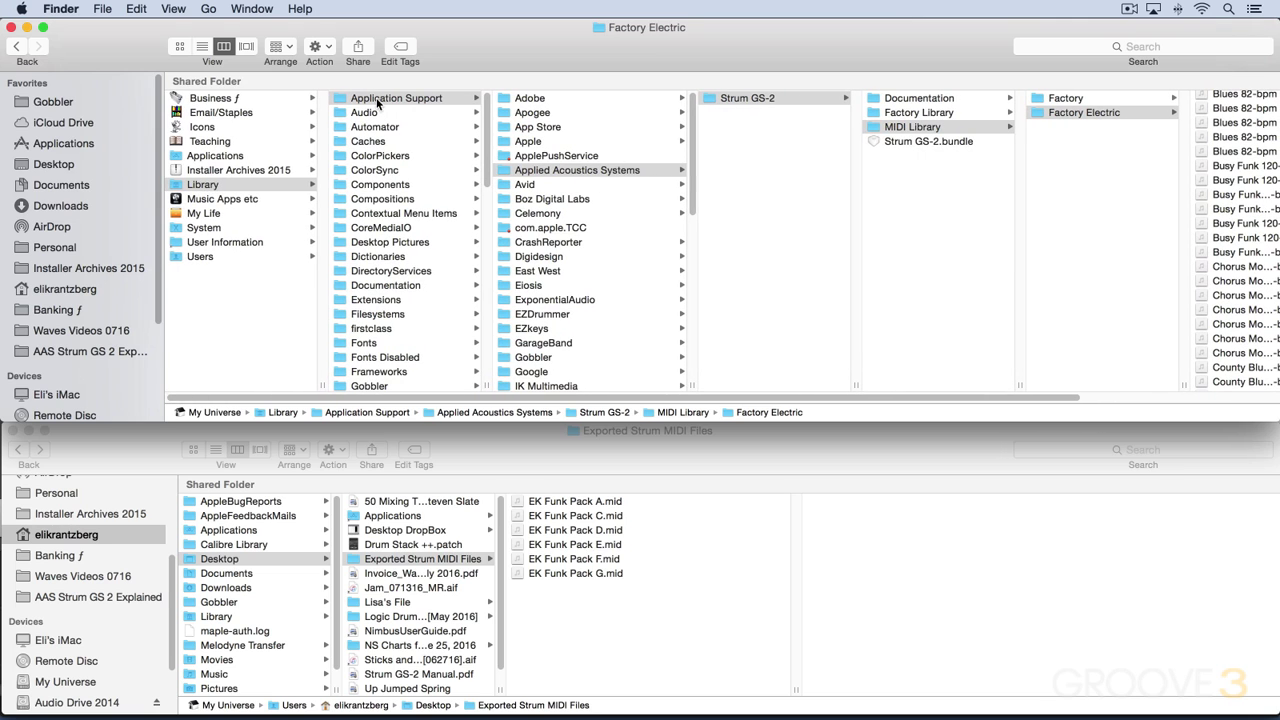
pyautogui.hscroll(2, 572, 168)
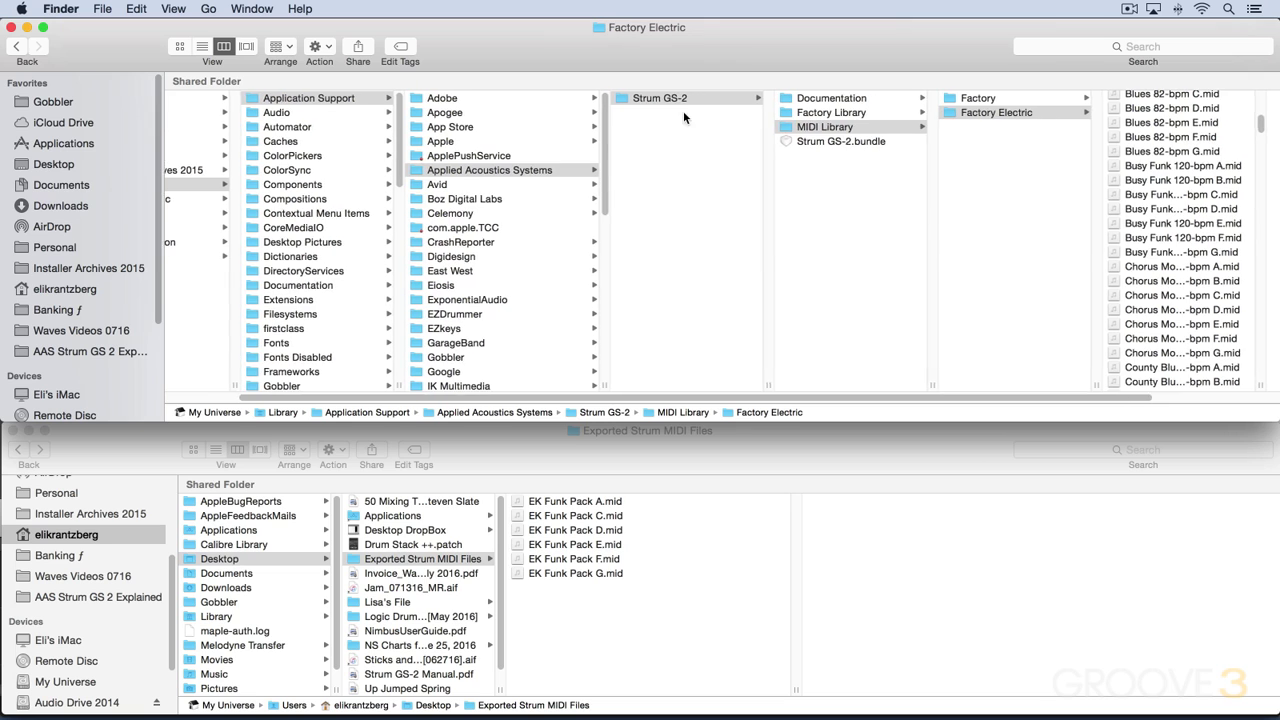
pyautogui.hscroll(2, 683, 110)
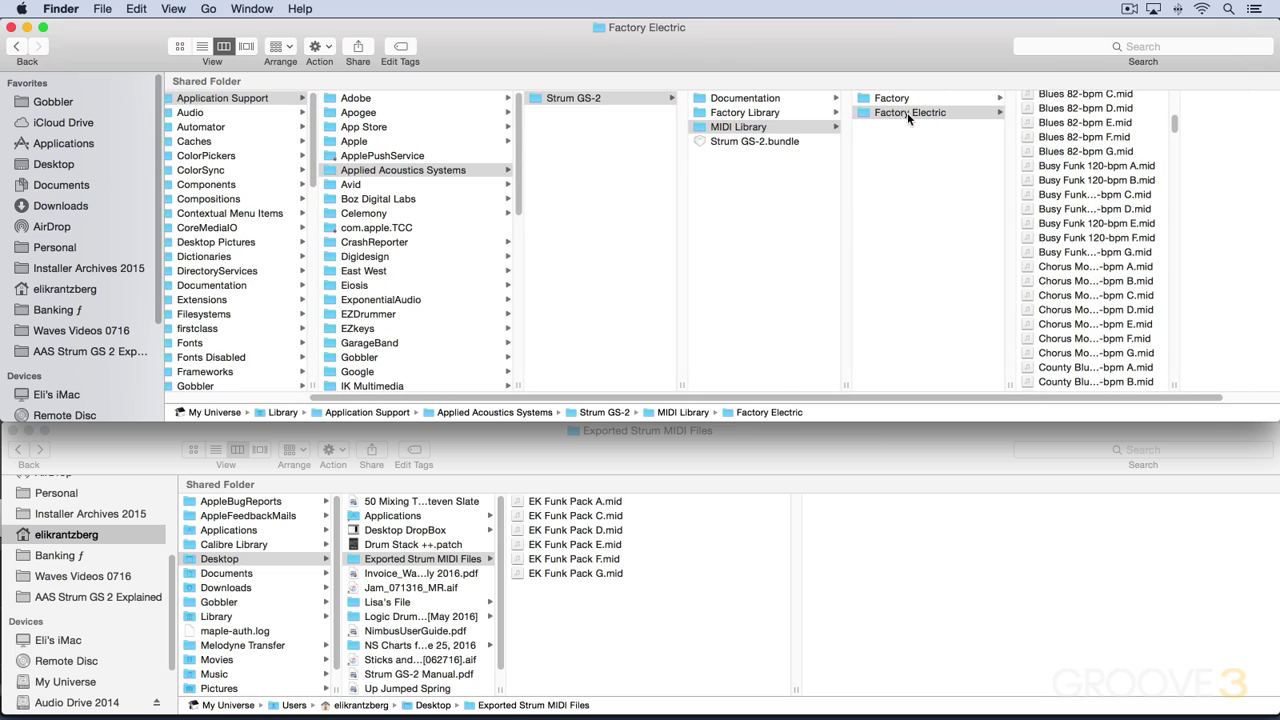
pyautogui.hscroll(1, 907, 112)
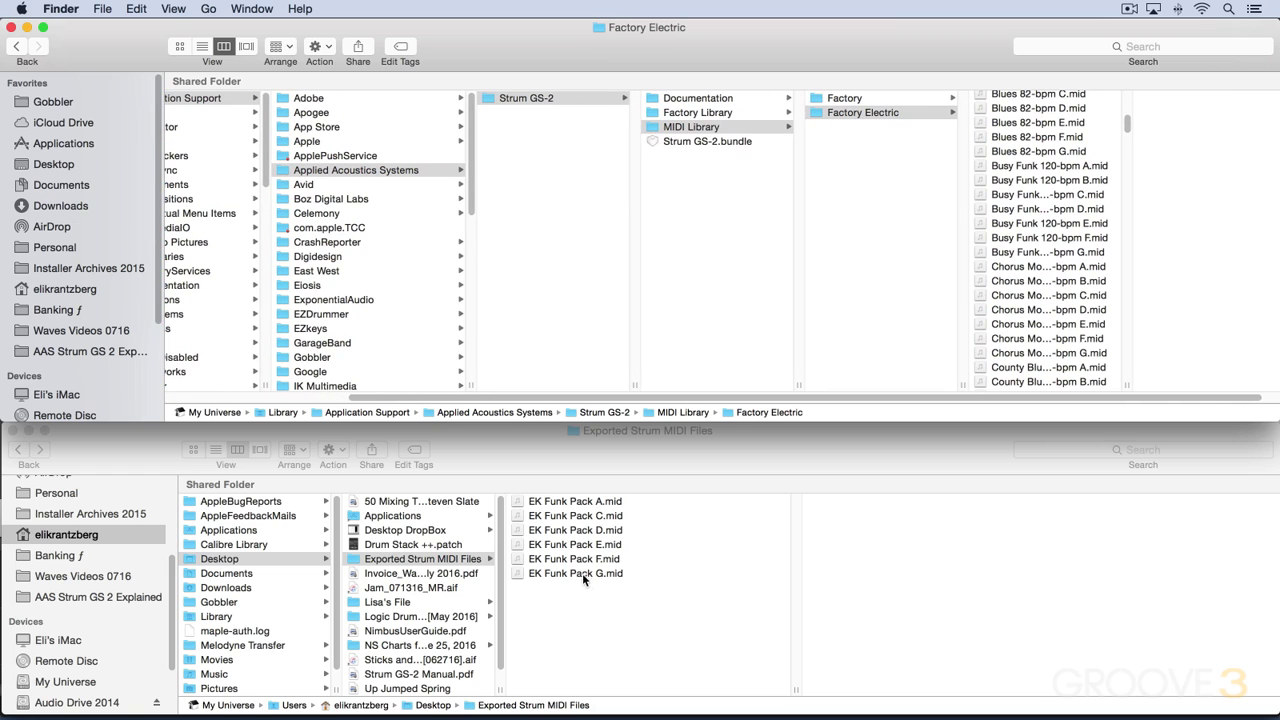
pyautogui.click(550, 572)
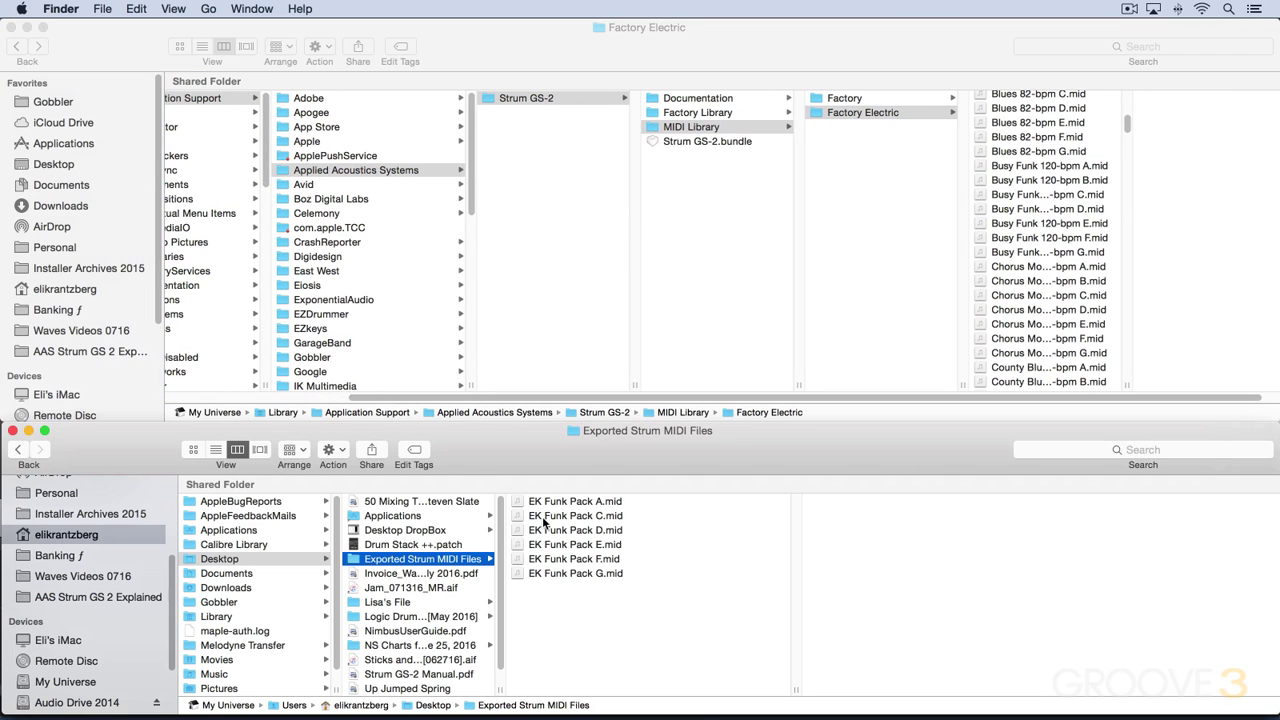
pyautogui.click(543, 506)
pyautogui.keyDown('shift'); pyautogui.click(549, 573); pyautogui.keyUp('shift')
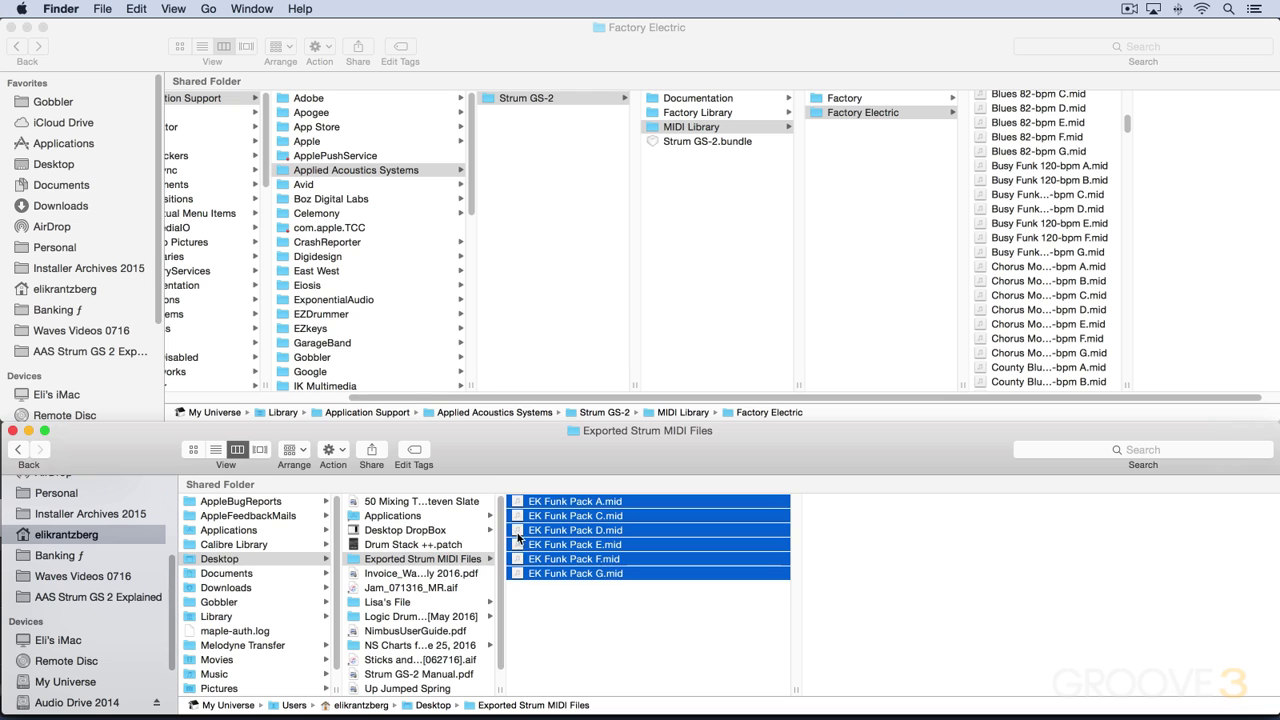
pyautogui.moveTo(519, 543); pyautogui.dragTo(995, 286)
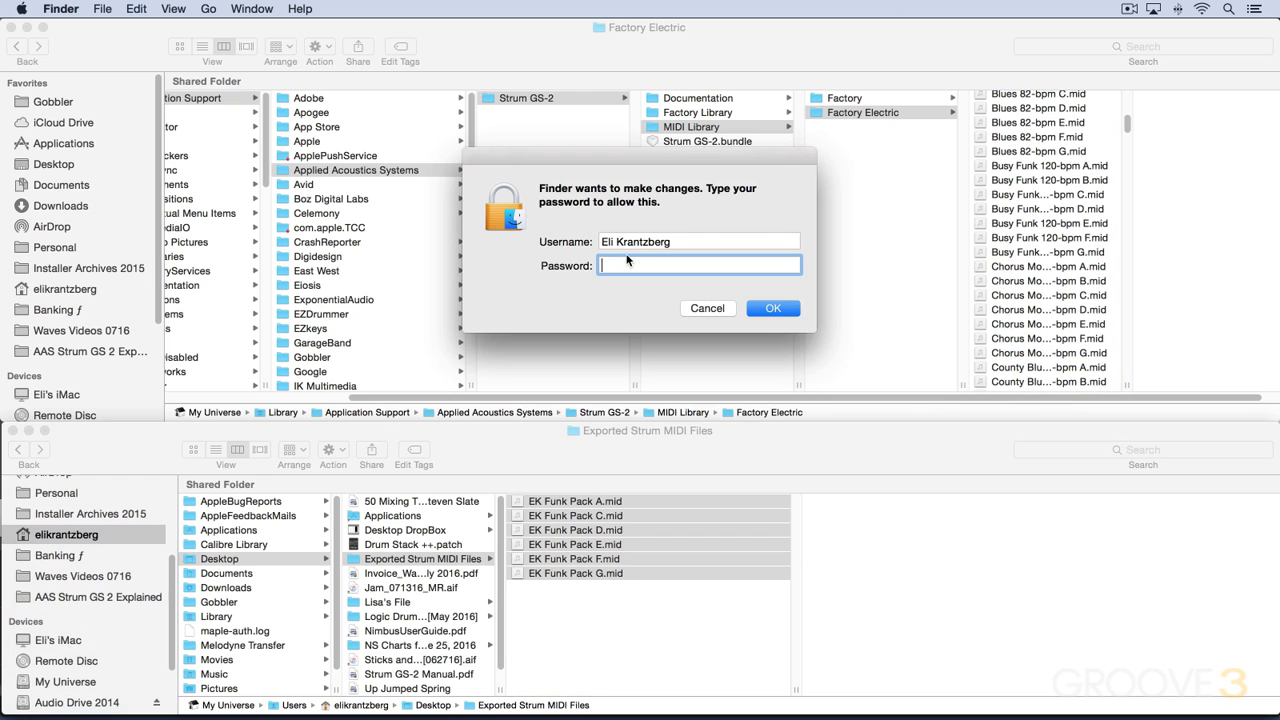
pyautogui.write('••••')
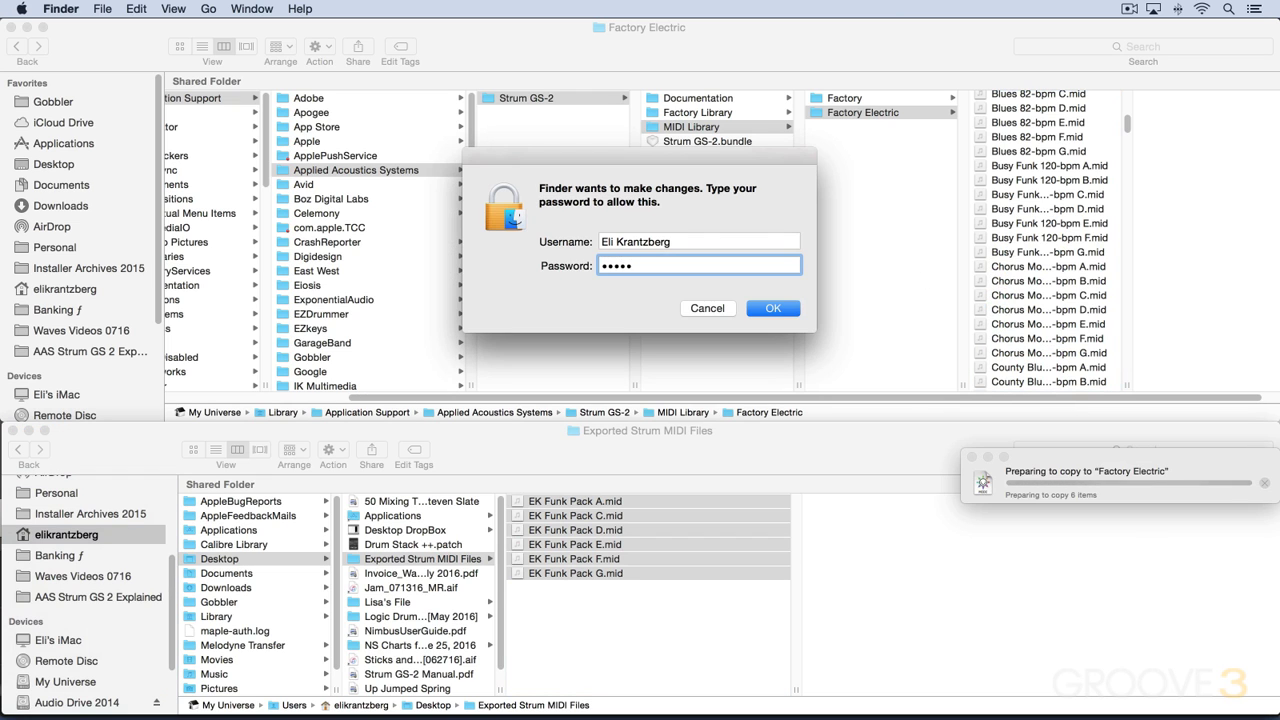
pyautogui.press('Return')
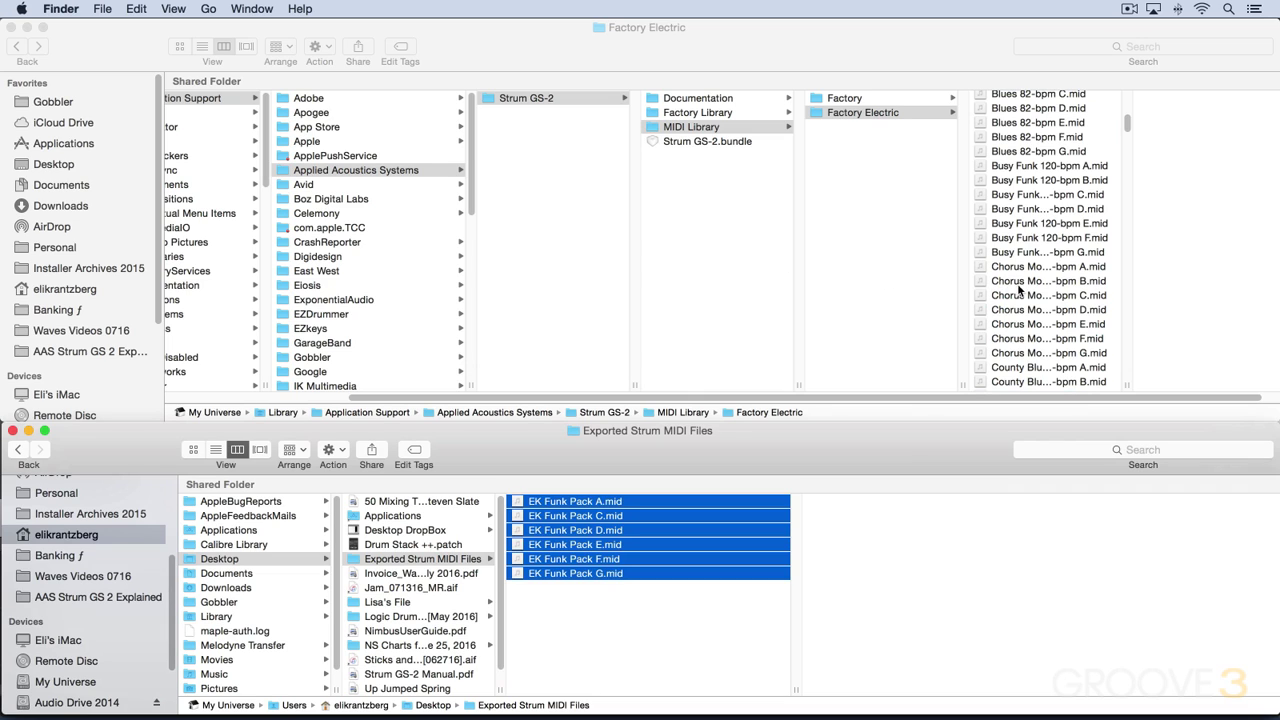
# Step: Back in Logic, choose EK Funk Pack as the loop pack in the Strum GS-2 plug-in
pyautogui.press('super+Tab')
pyautogui.click(571, 376)
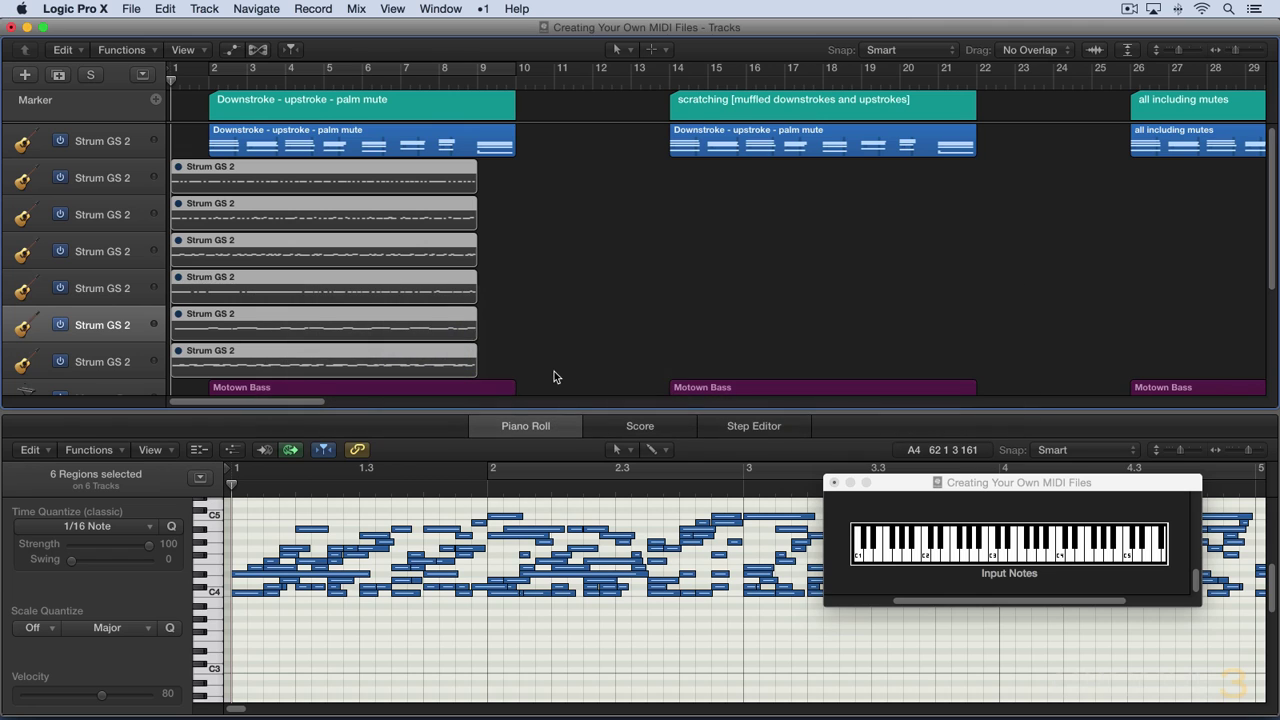
pyautogui.press('v')
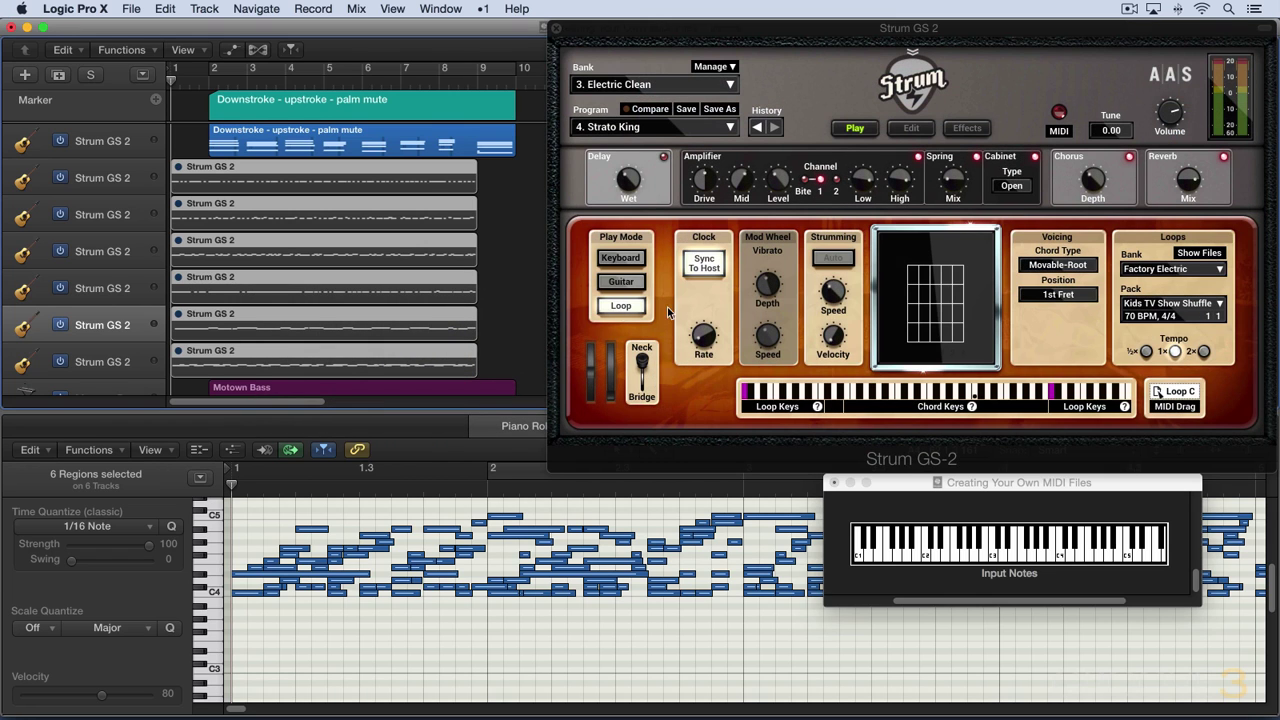
pyautogui.click(504, 276)
pyautogui.press('z')
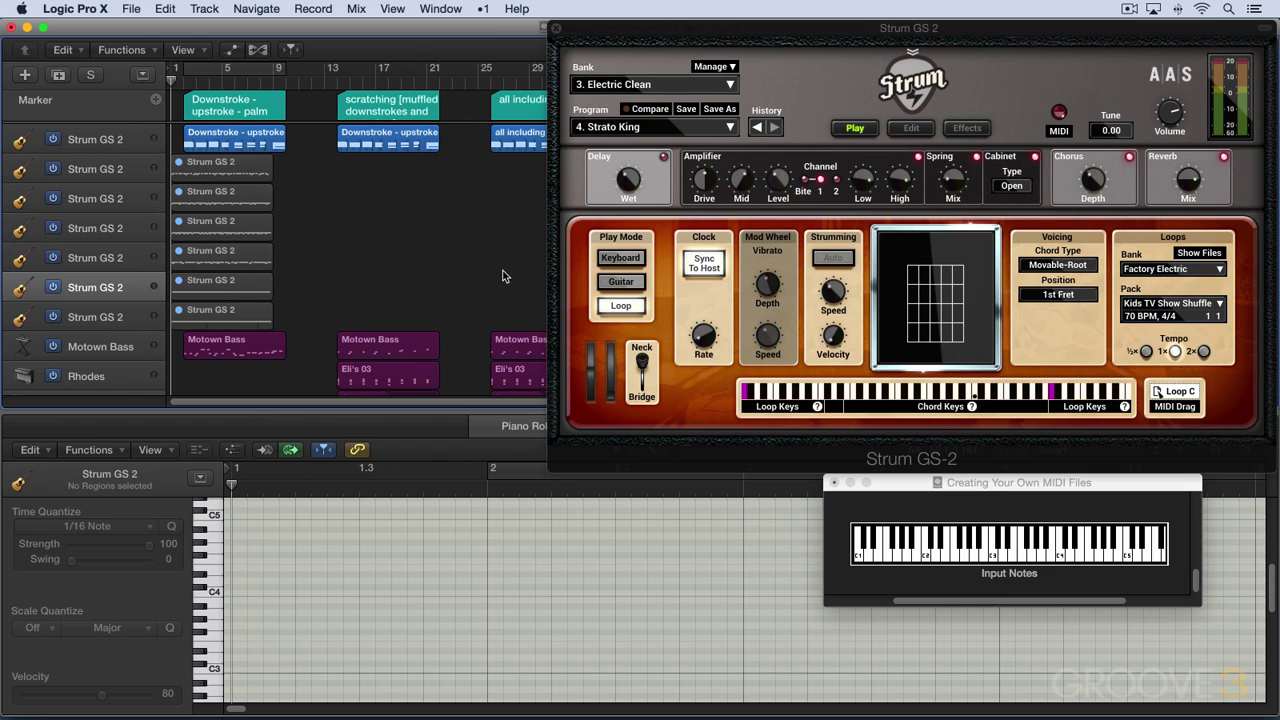
pyautogui.click(1163, 306)
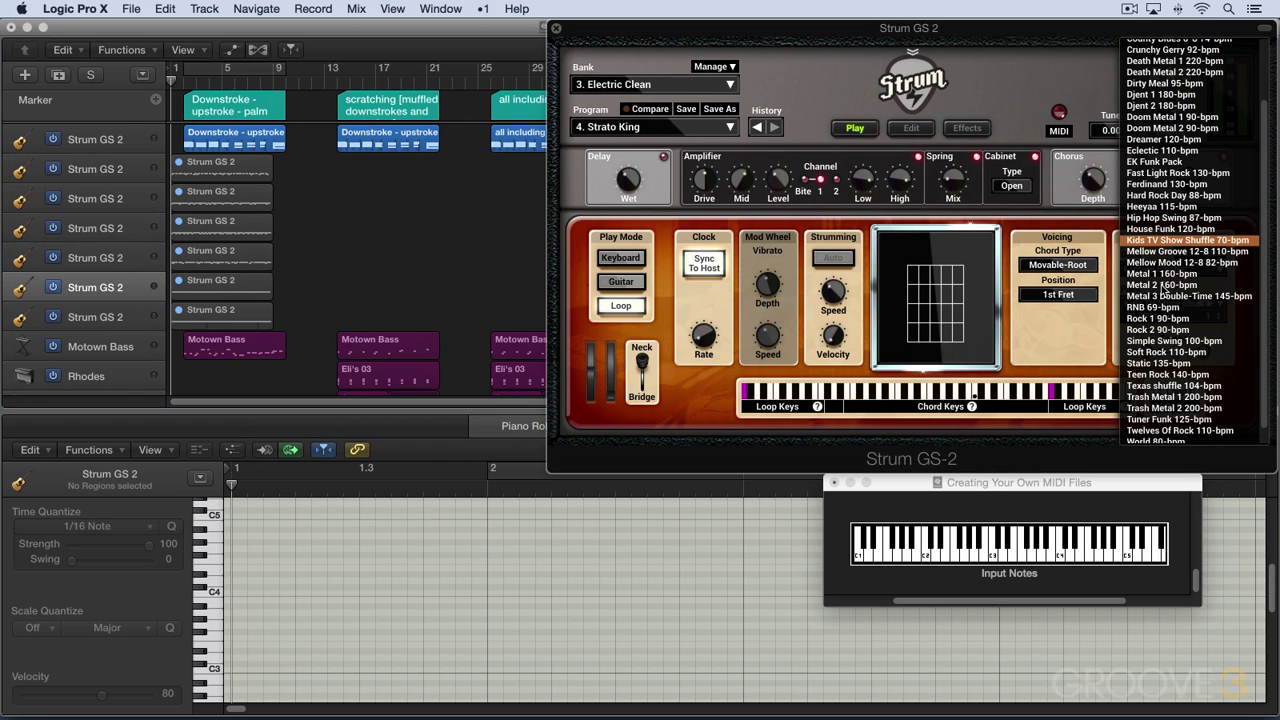
pyautogui.click(1160, 163)
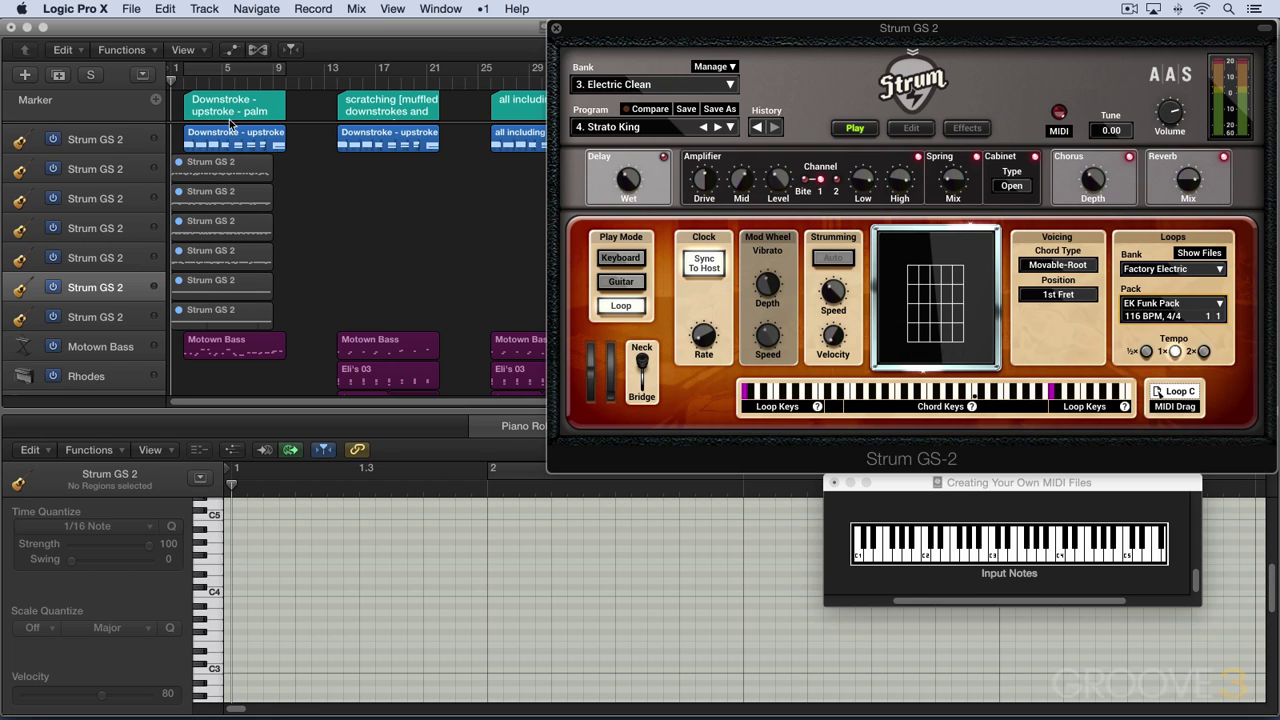
# Step: Cycle the Downstroke region and play it to audition the EK Funk Pack loops
pyautogui.click(237, 144)
pyautogui.press('u')
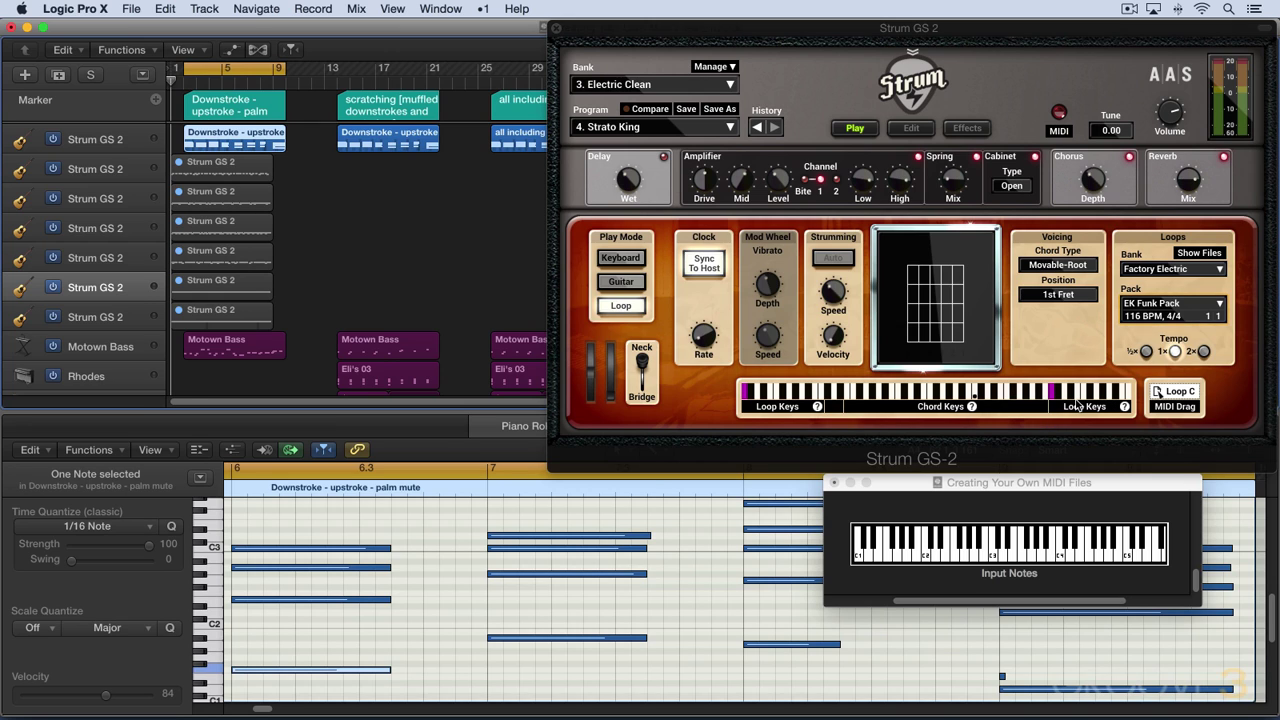
pyautogui.press('space')
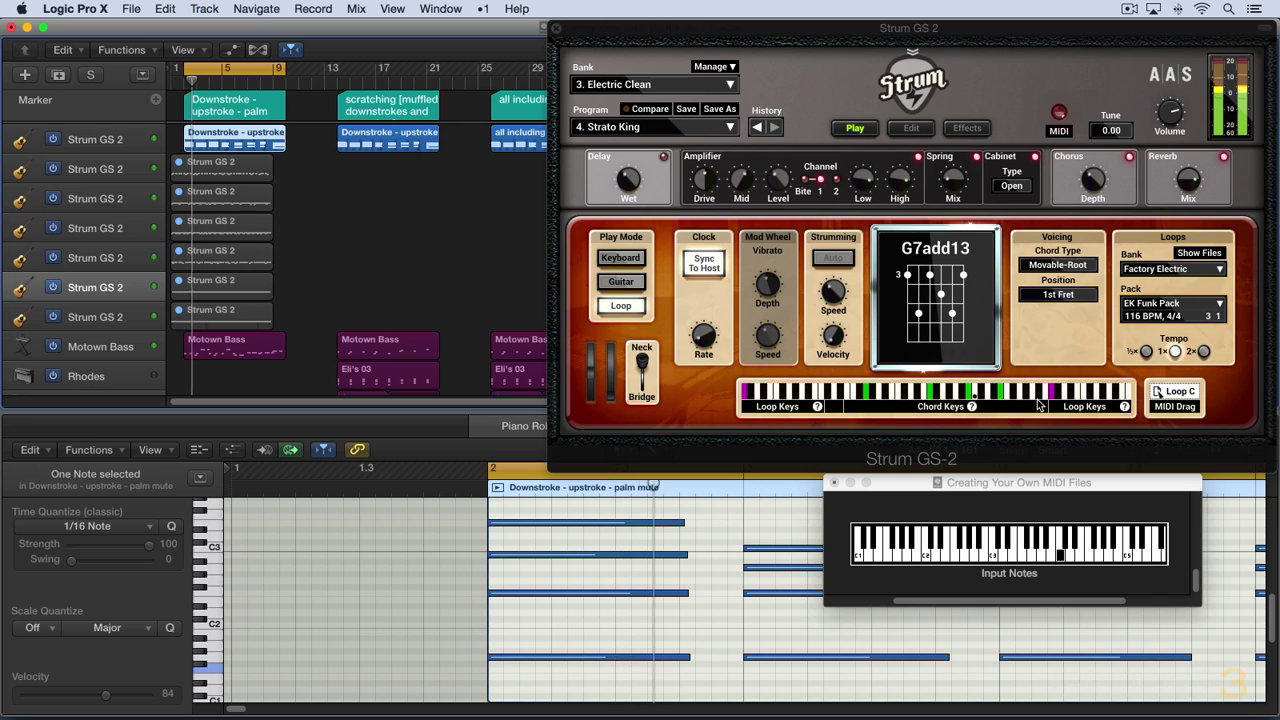
pyautogui.press('space')
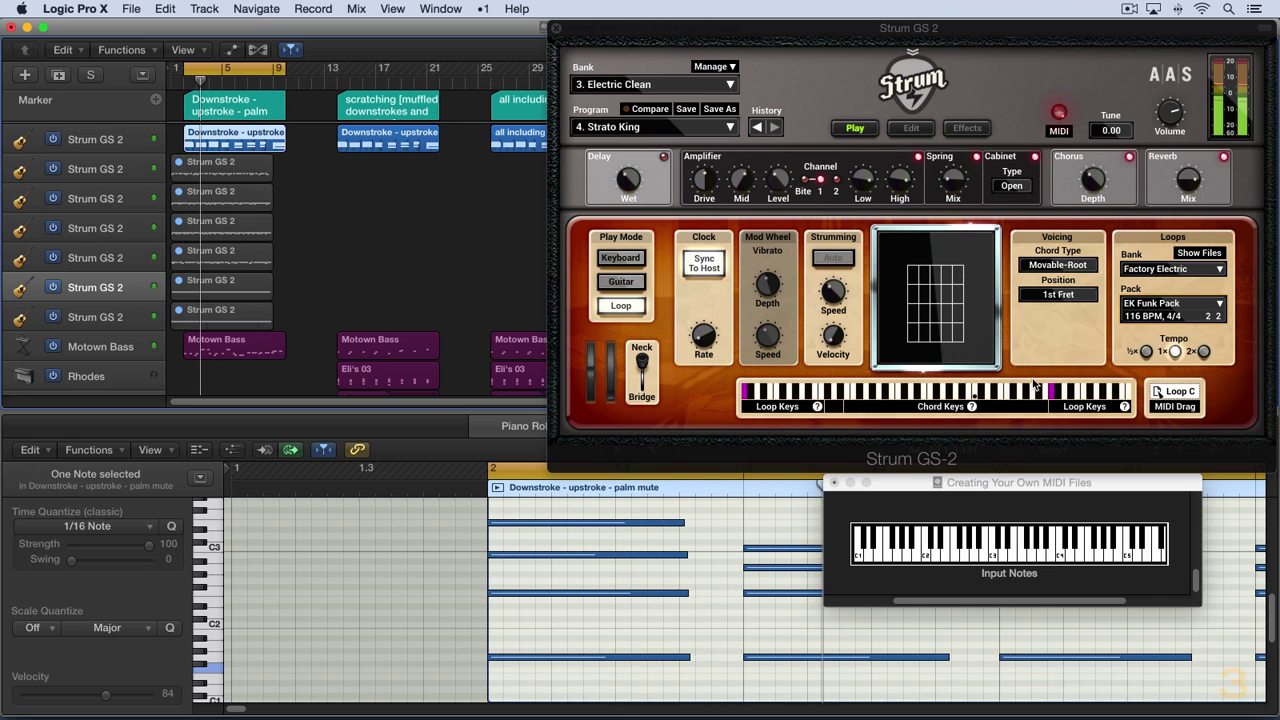
pyautogui.click(1007, 398)
# Step: Switch to TextEdit showing the '07 Creating MIDI Loops' notes on loop-file rules and library paths
pyautogui.press('super+Tab')
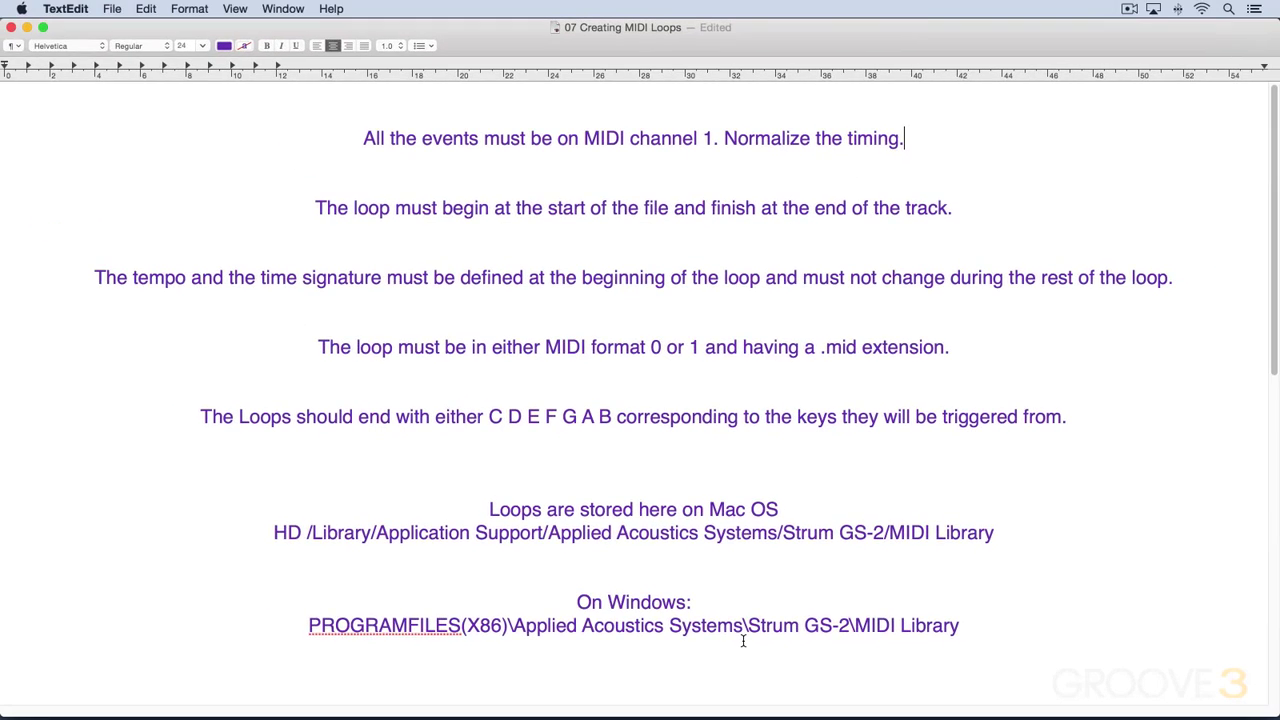
# Step: Scroll down to the Tips on strumming-key velocity and avoiding user-changeable MIDI controllers
pyautogui.scroll(-10, 743, 641)
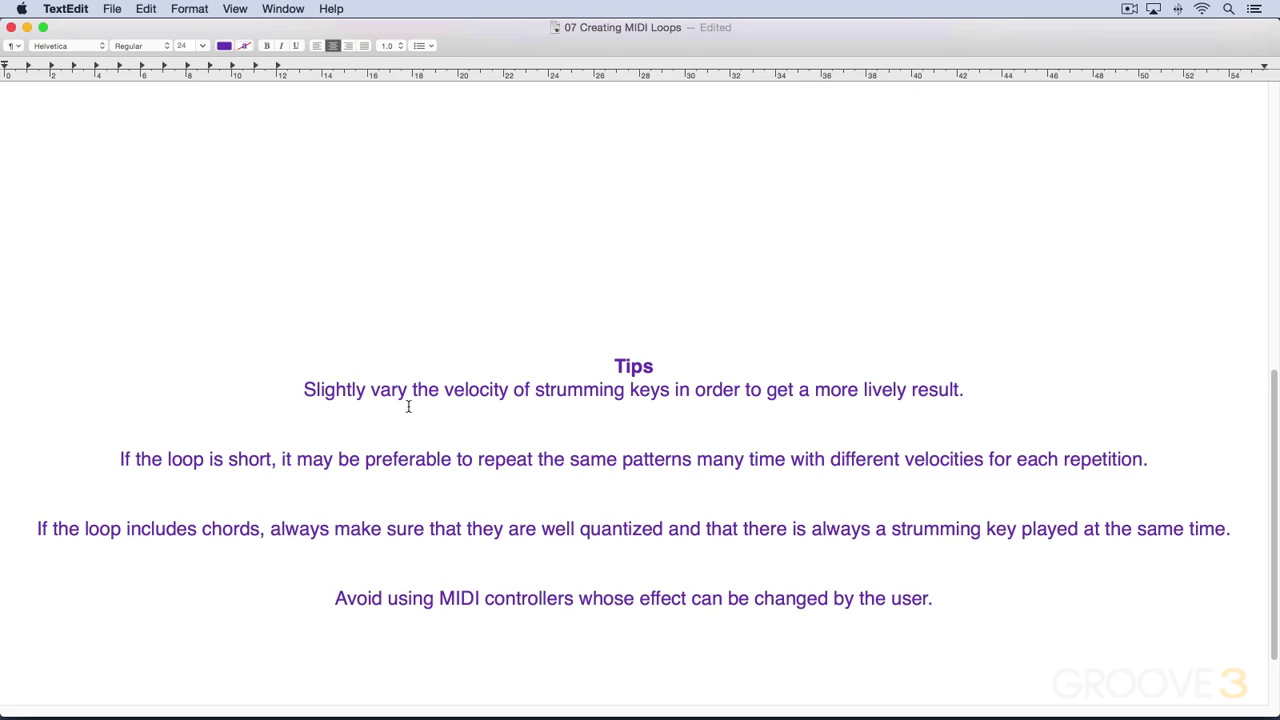